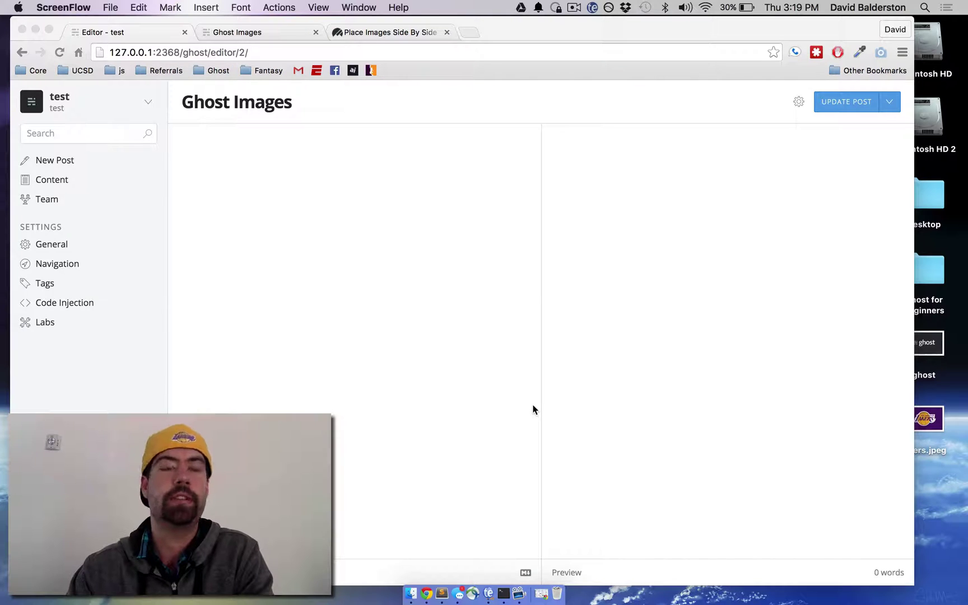
# Step: Write ![Ghost Image]() in the post body and upload the ghost image file into it
pyautogui.click(460, 200)
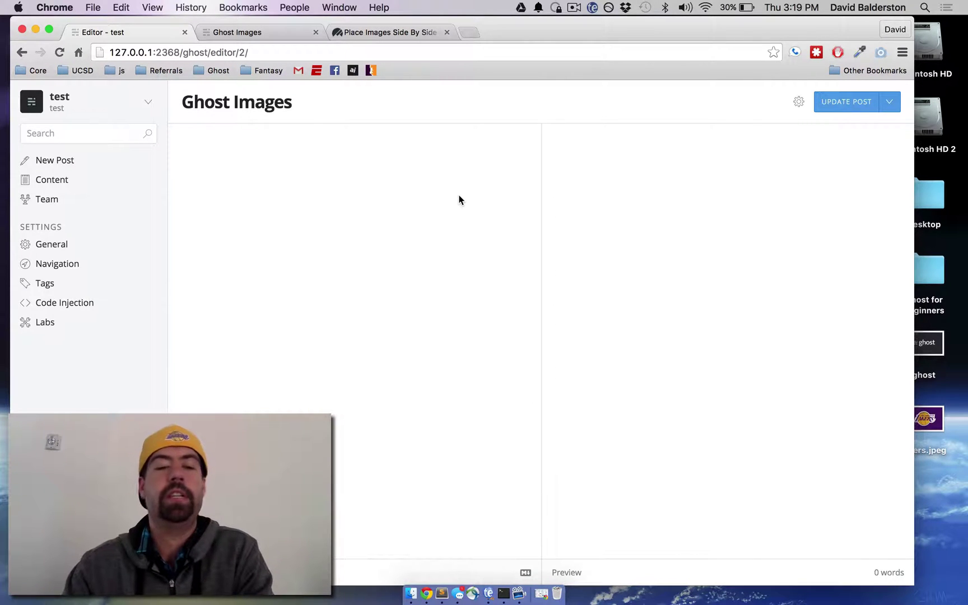
pyautogui.write('![]()')
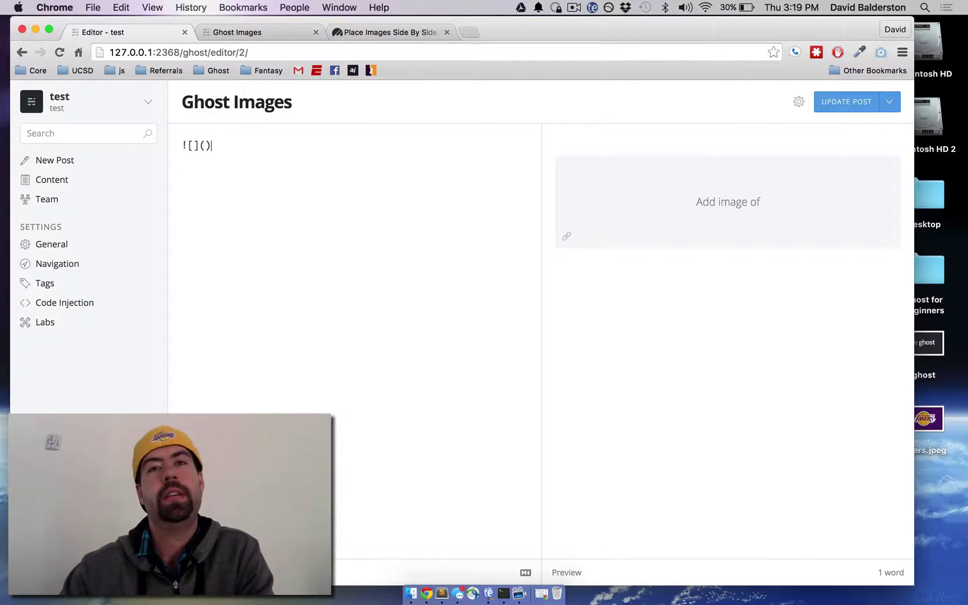
pyautogui.press('Left')
pyautogui.press('Left')
pyautogui.press('Left')
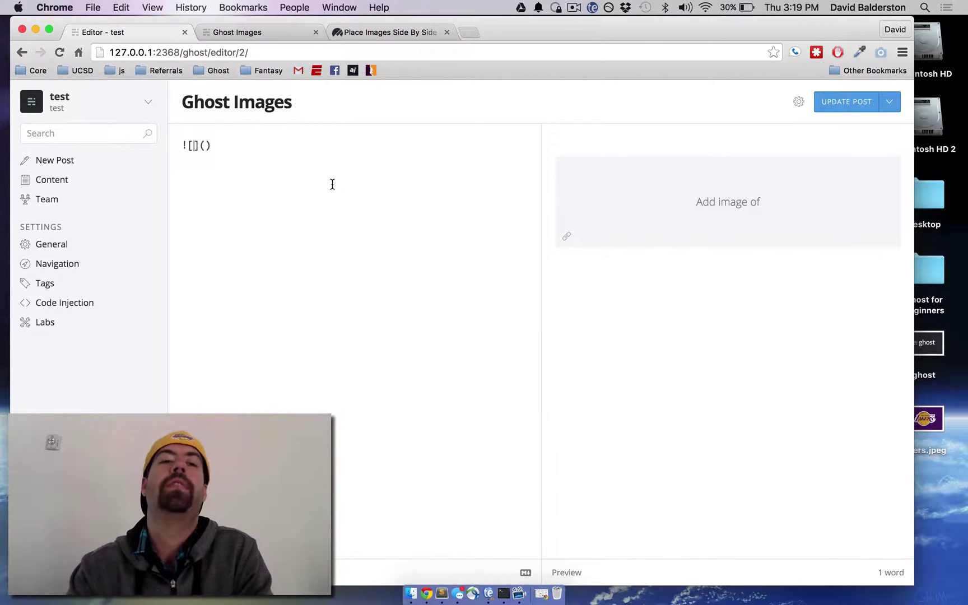
pyautogui.write('Ghost Image')
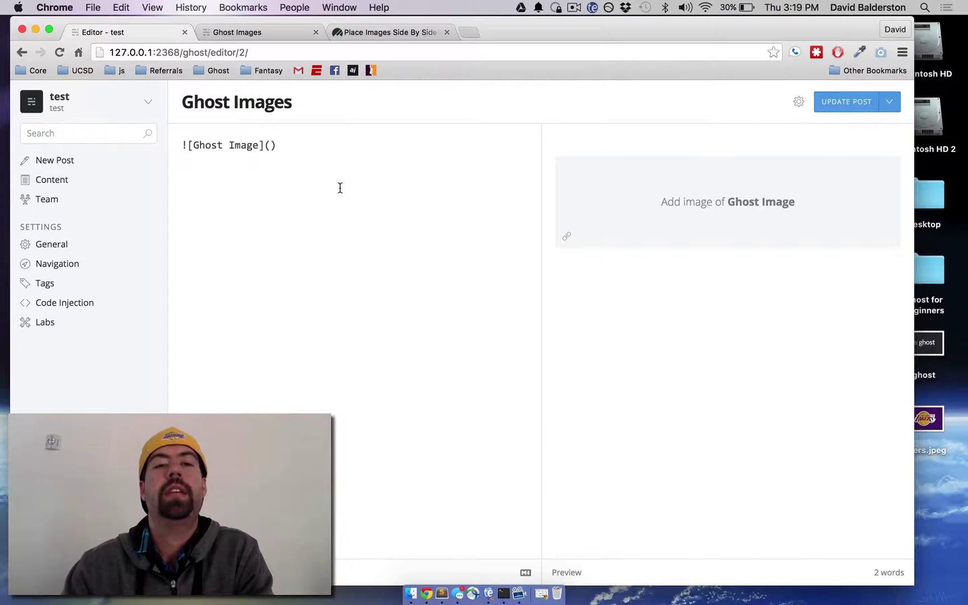
pyautogui.click(272, 145)
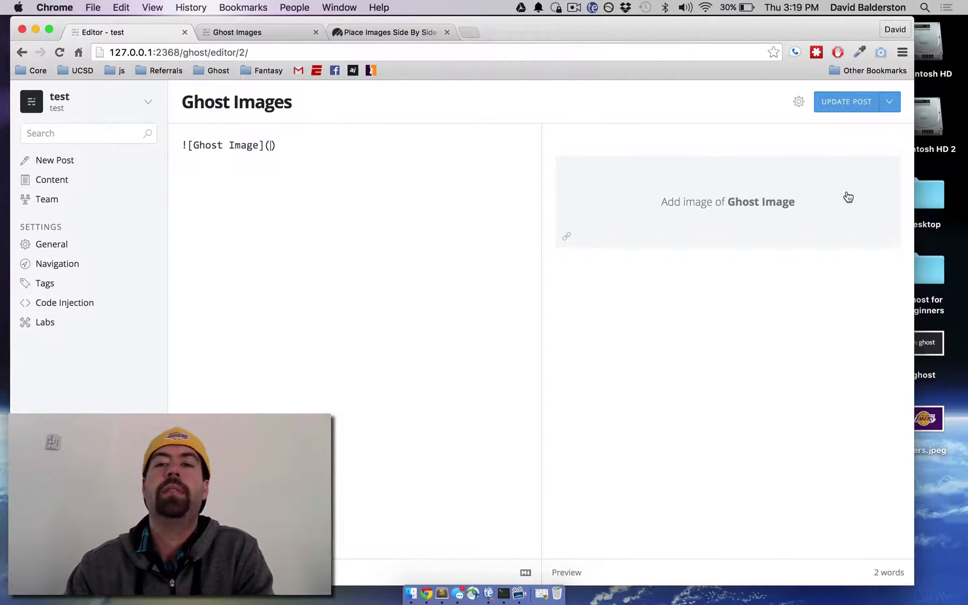
pyautogui.click(723, 218)
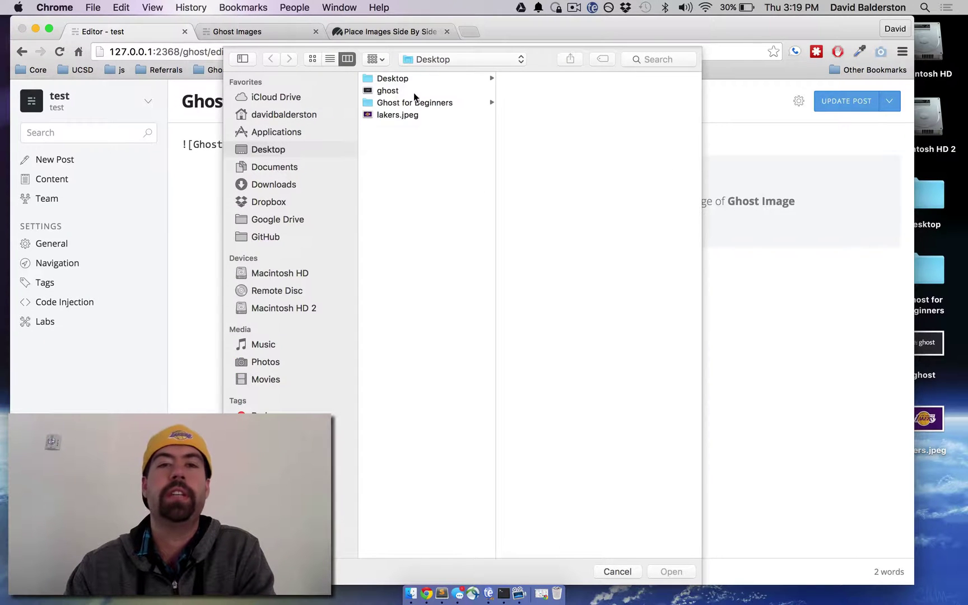
pyautogui.doubleClick(388, 91)
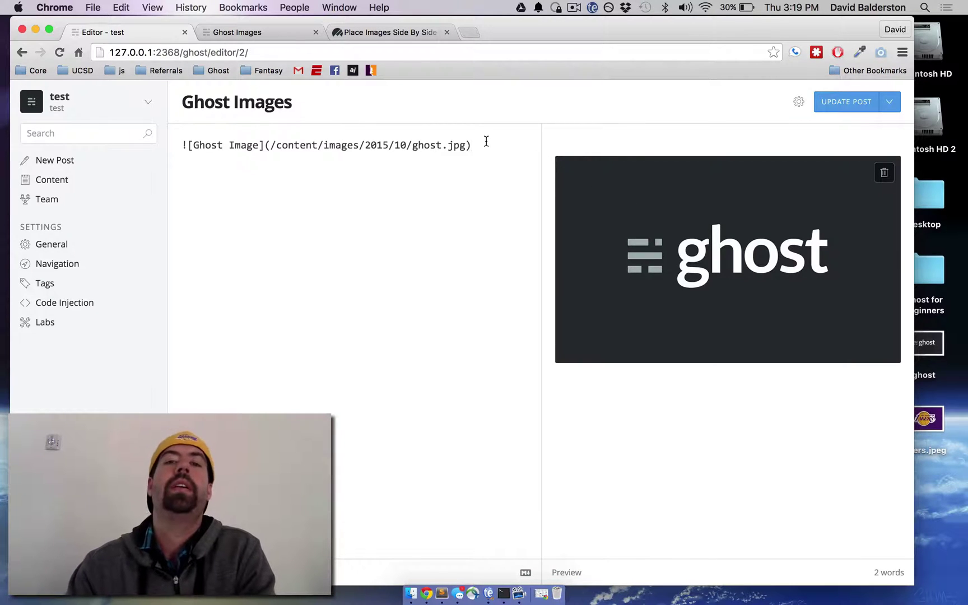
# Step: On a new line add ![Lakers Image]() and drag lakers.jpeg into its upload zone
pyautogui.press('Return')
pyautogui.write('![')
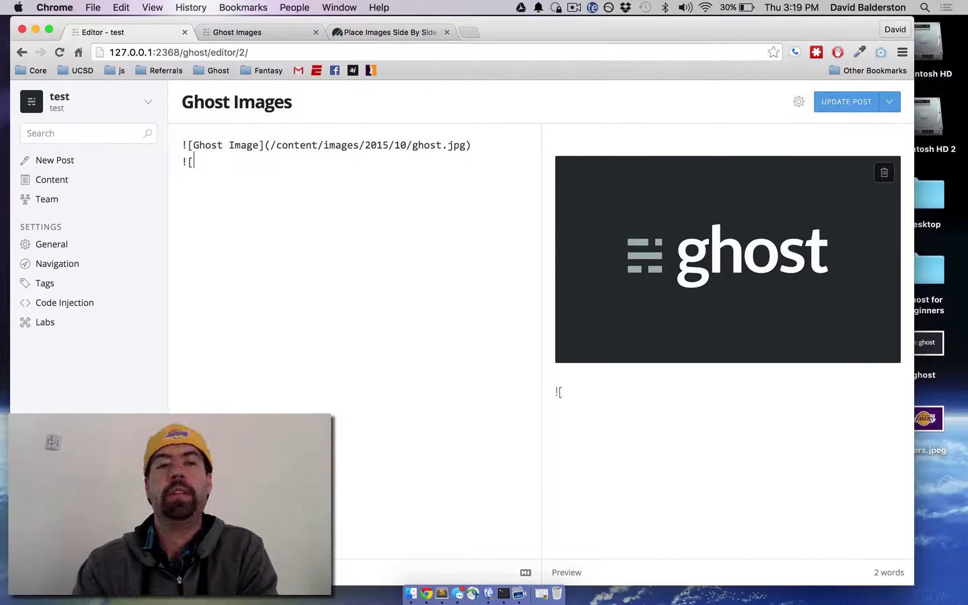
pyautogui.write(']Lakers Imag')
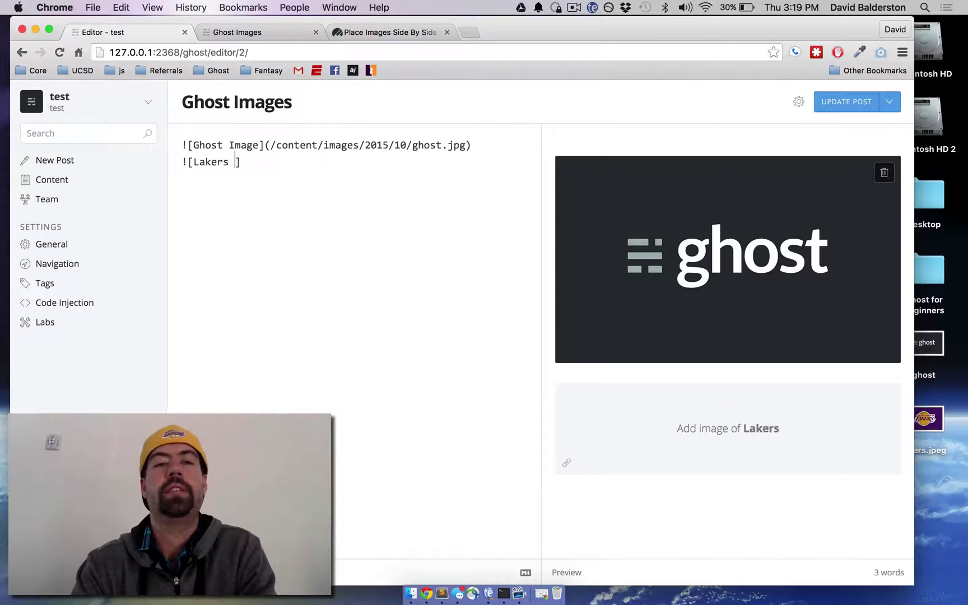
pyautogui.write('e')
pyautogui.click(390, 161)
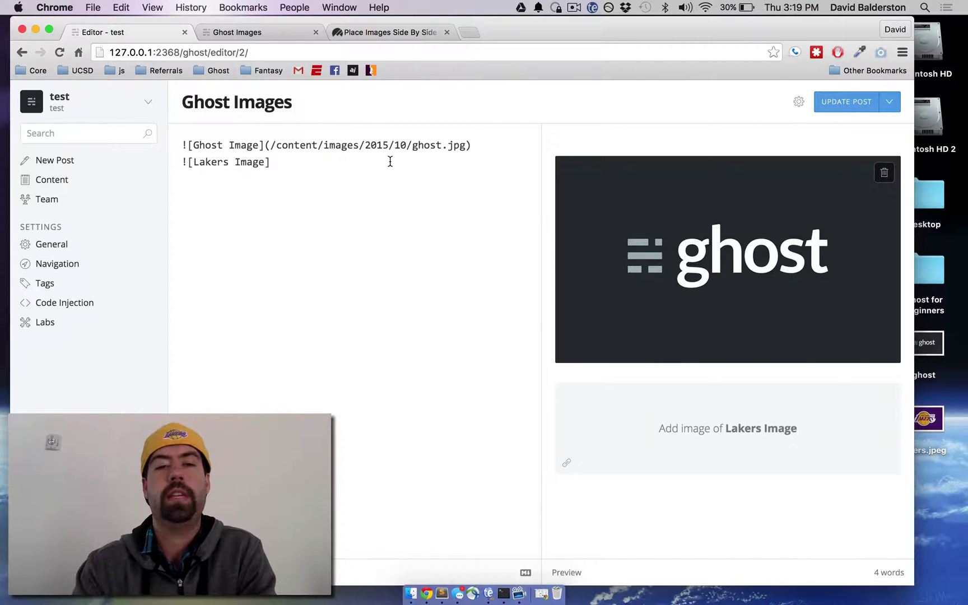
pyautogui.write('()')
pyautogui.click(931, 426)
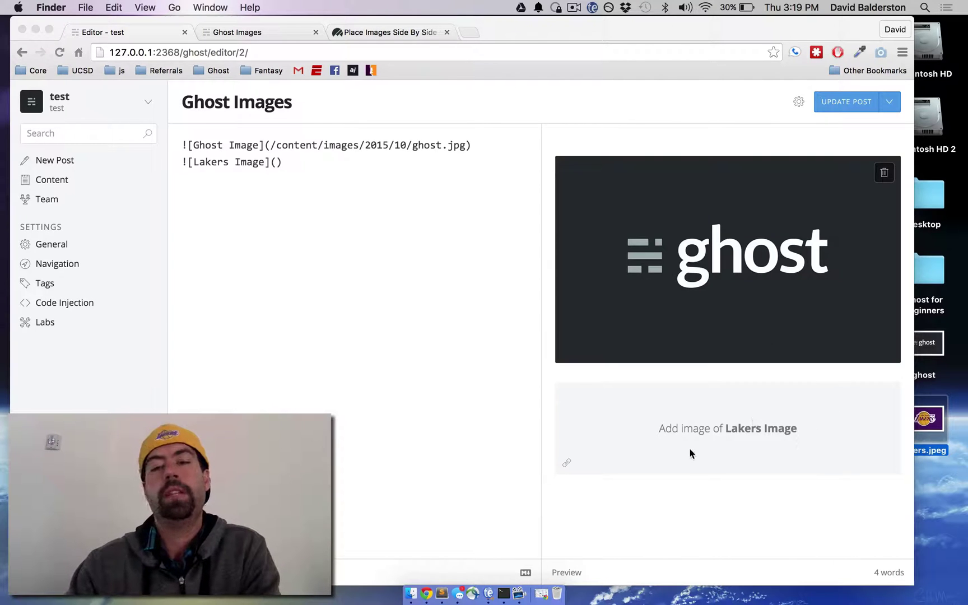
pyautogui.click(677, 432)
pyautogui.press('Escape')
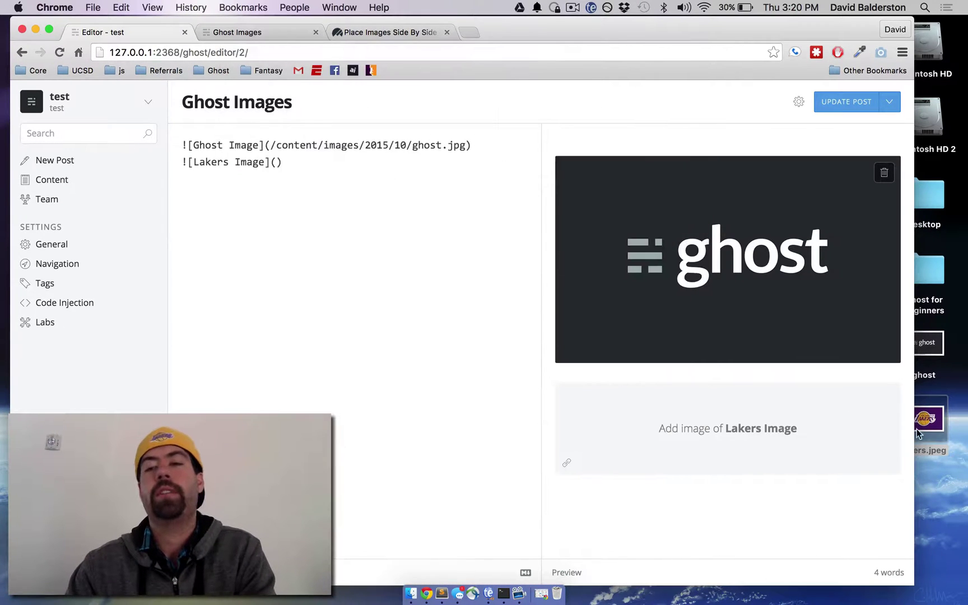
pyautogui.moveTo(917, 429); pyautogui.dragTo(729, 431)
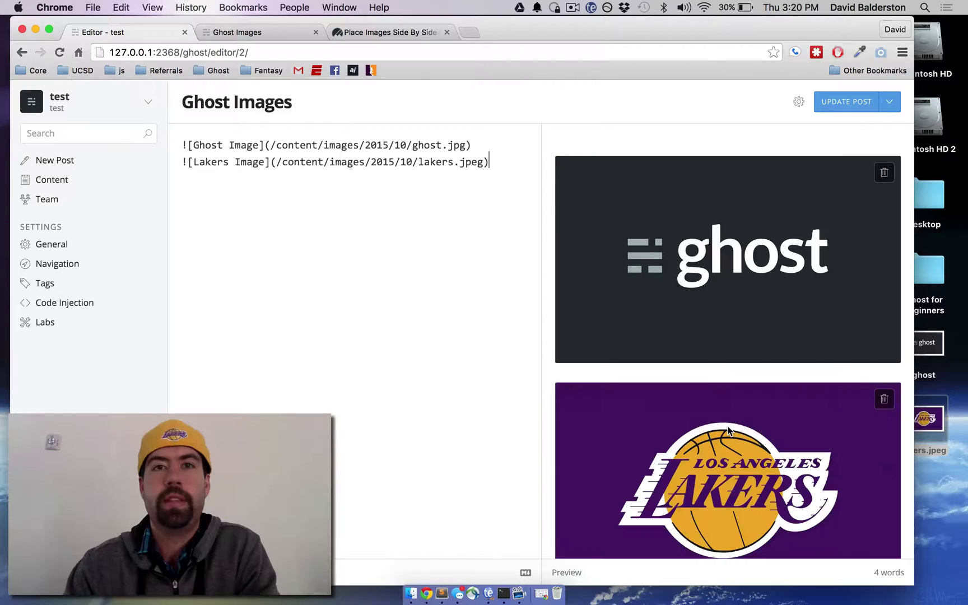
pyautogui.scroll(-3, 727, 238)
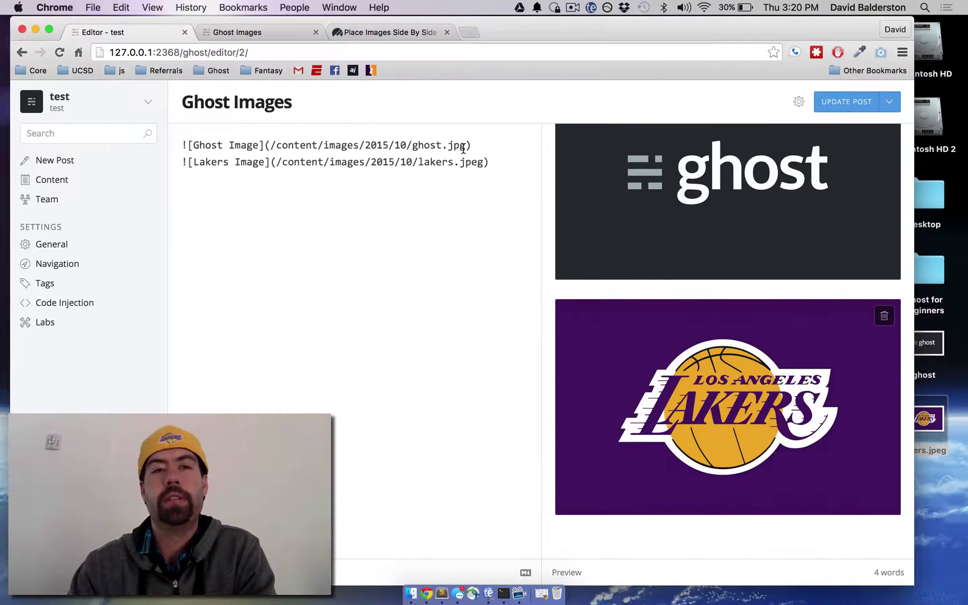
# Step: Save the post, then reload the published Ghost Images page and scroll through the stacked logos
pyautogui.press('super+s')
pyautogui.click(227, 32)
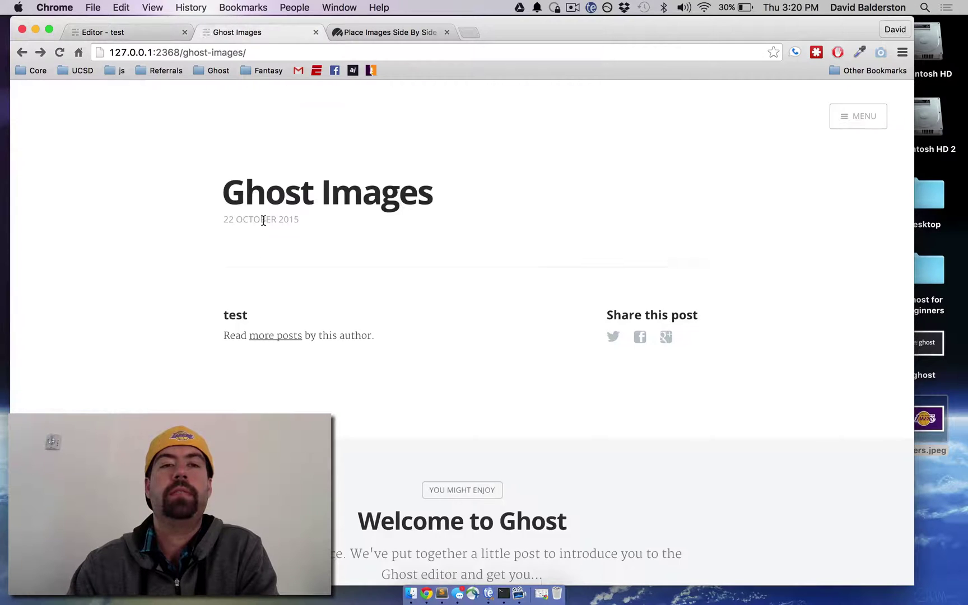
pyautogui.press('super+r')
pyautogui.scroll(-10, 269, 240)
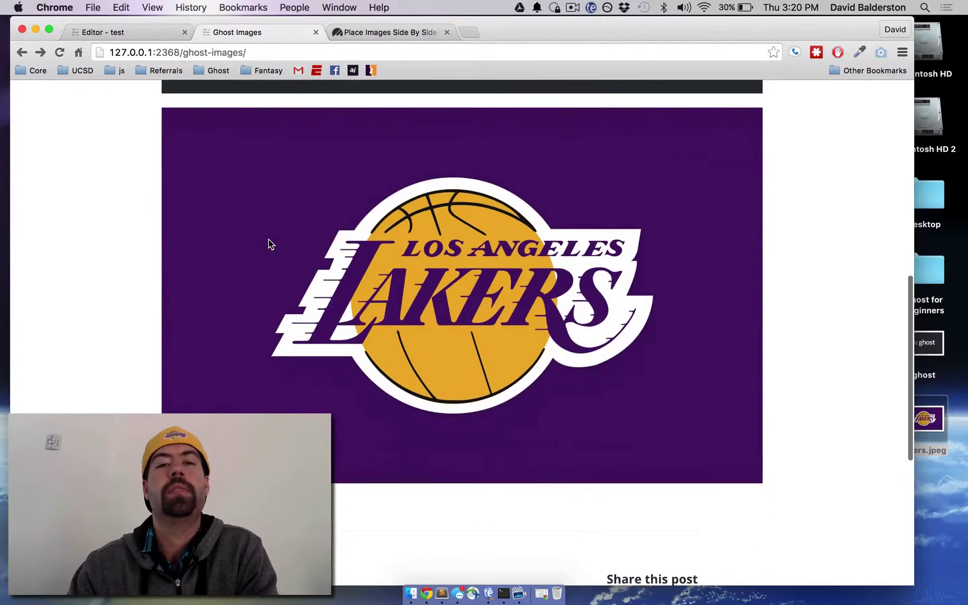
pyautogui.scroll(5, 269, 240)
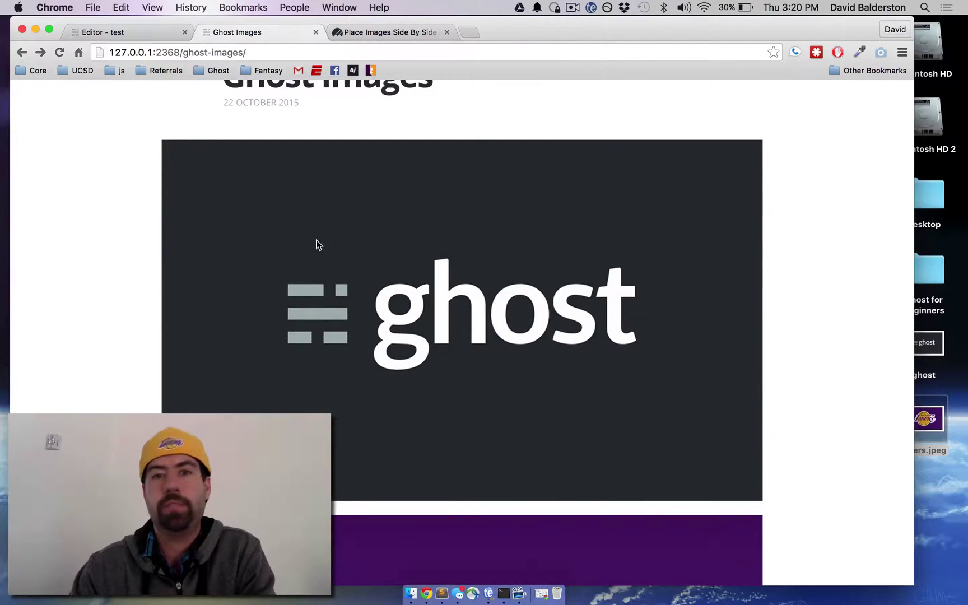
pyautogui.scroll(-5, 458, 267)
pyautogui.scroll(5, 436, 388)
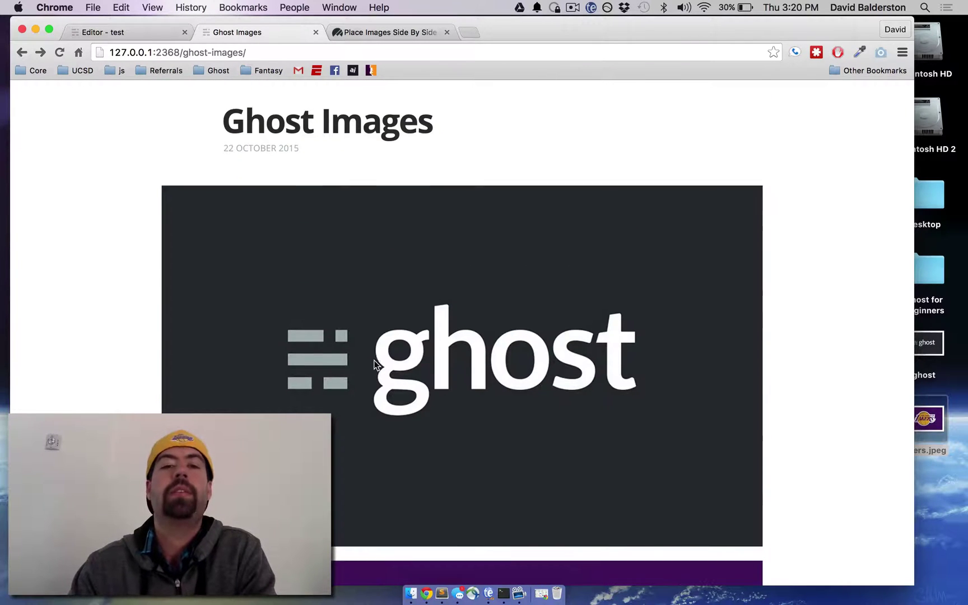
pyautogui.scroll(-2, 434, 320)
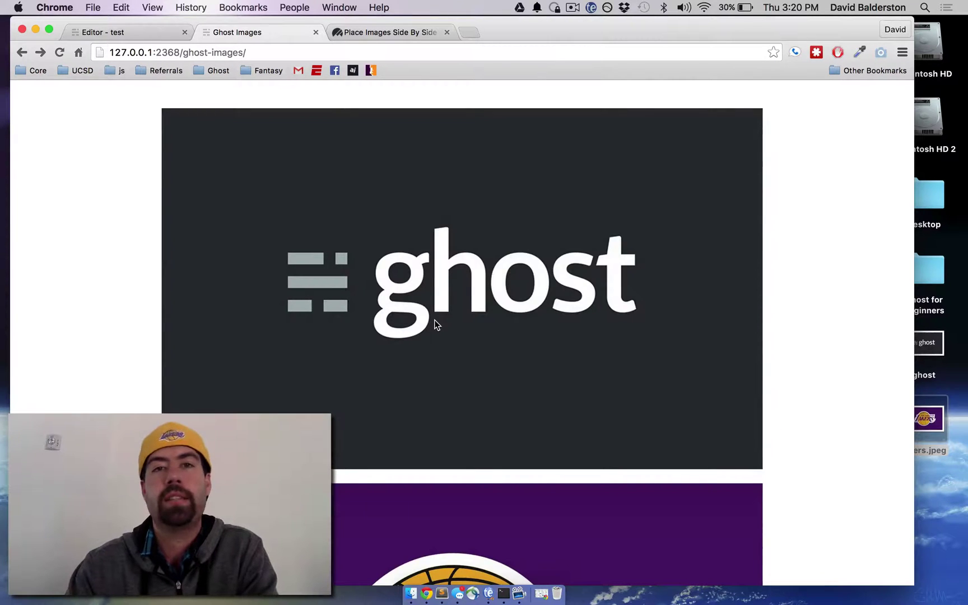
# Step: Add a [google](google.com) markdown link on a new line below the Lakers image
pyautogui.click(154, 32)
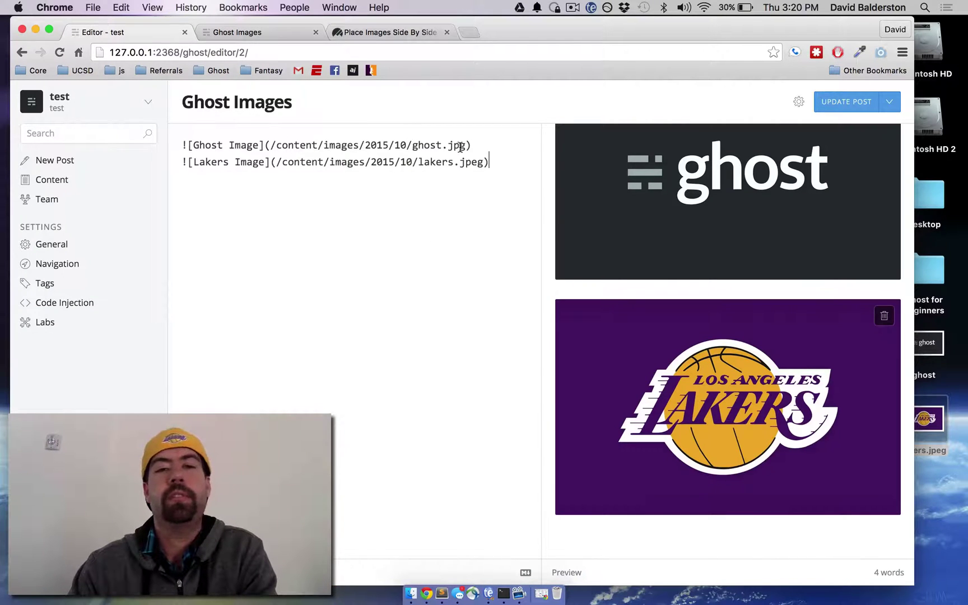
pyautogui.click(503, 165)
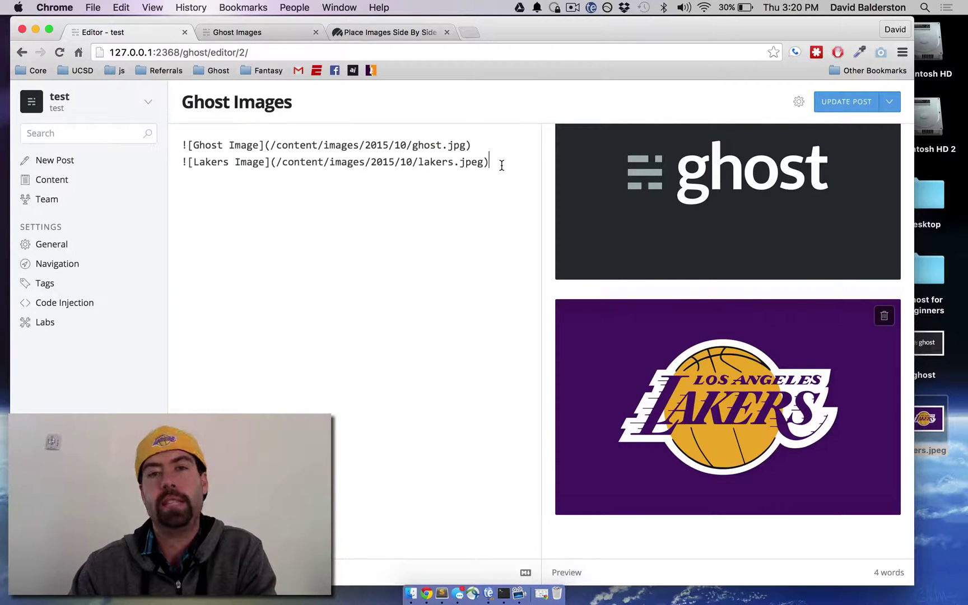
pyautogui.press('Return')
pyautogui.press('Return')
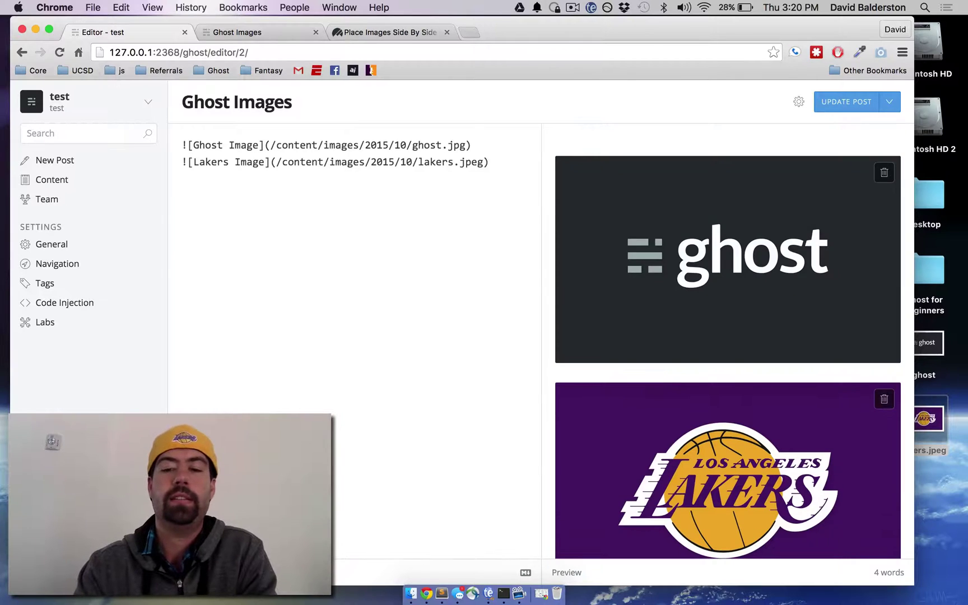
pyautogui.write('[]()')
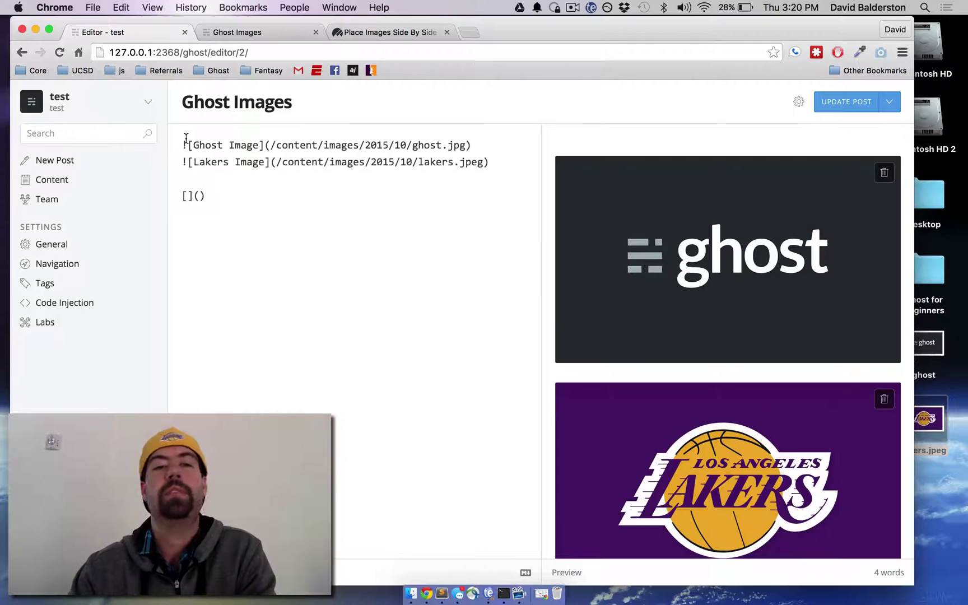
pyautogui.click(187, 196)
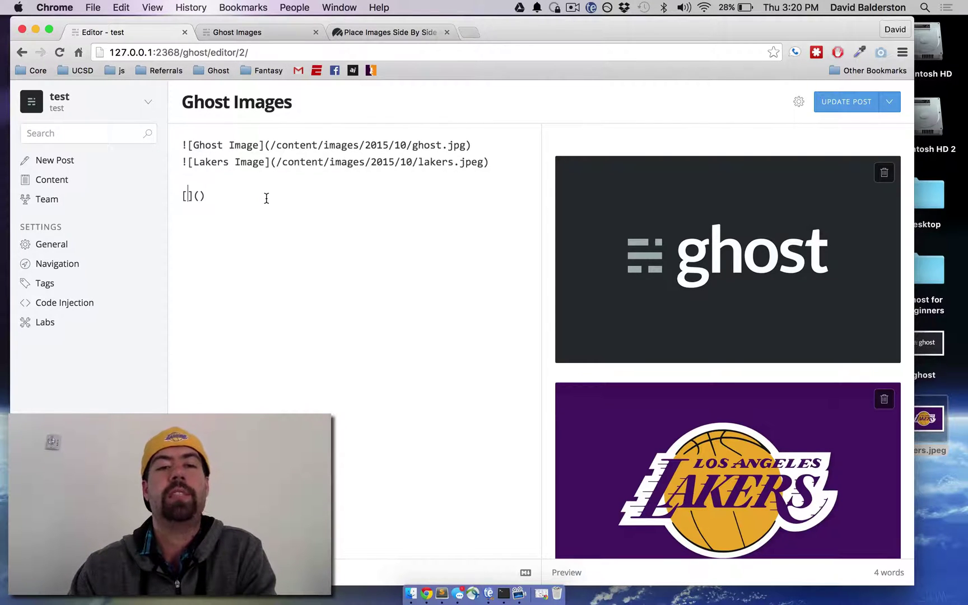
pyautogui.write('google')
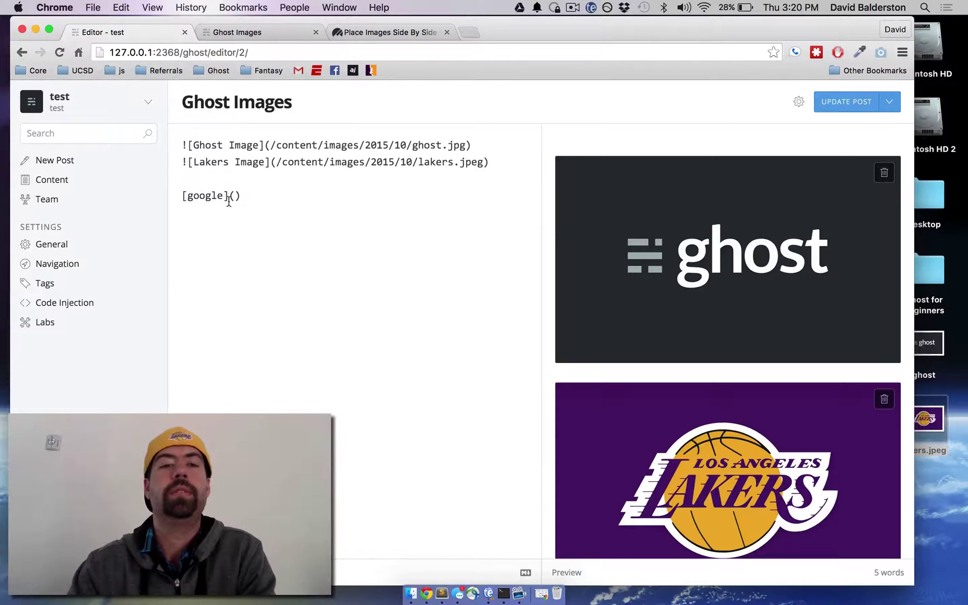
pyautogui.click(234, 195)
pyautogui.write('google.com')
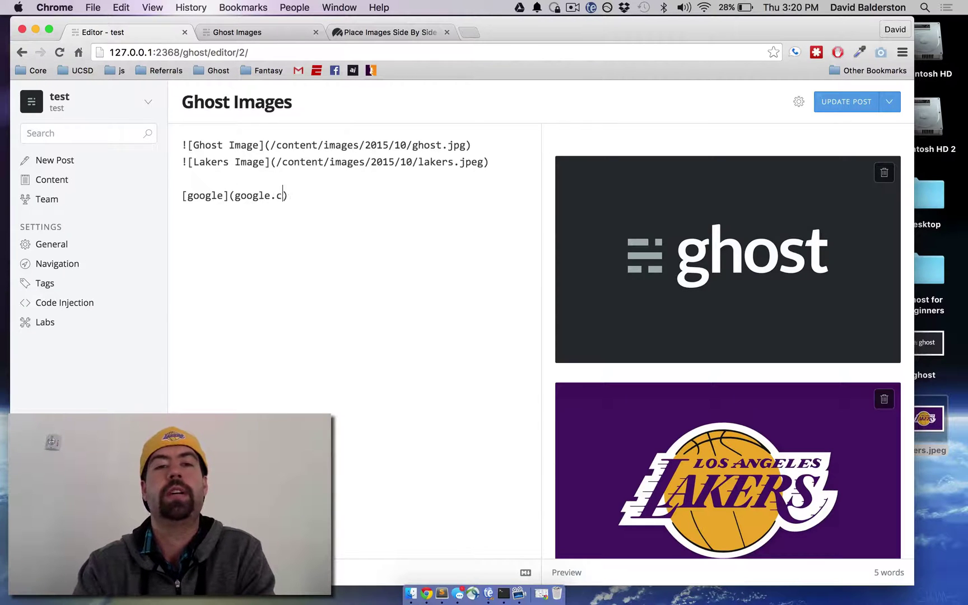
pyautogui.scroll(-3, 621, 311)
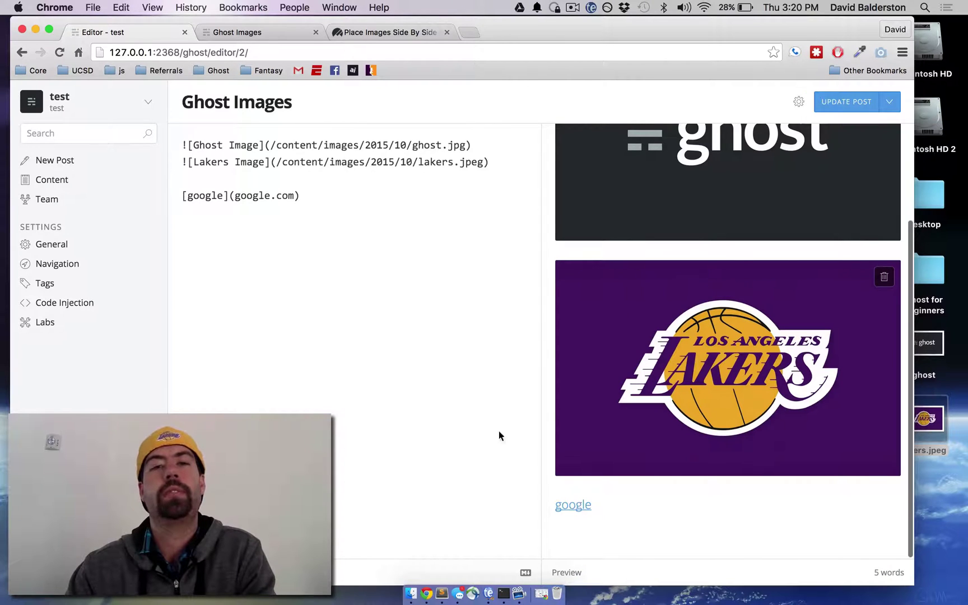
# Step: Replace the google link with the Ghost image markdown, linked to /content/images/2015/10/ghost.jpg
pyautogui.doubleClick(210, 195)
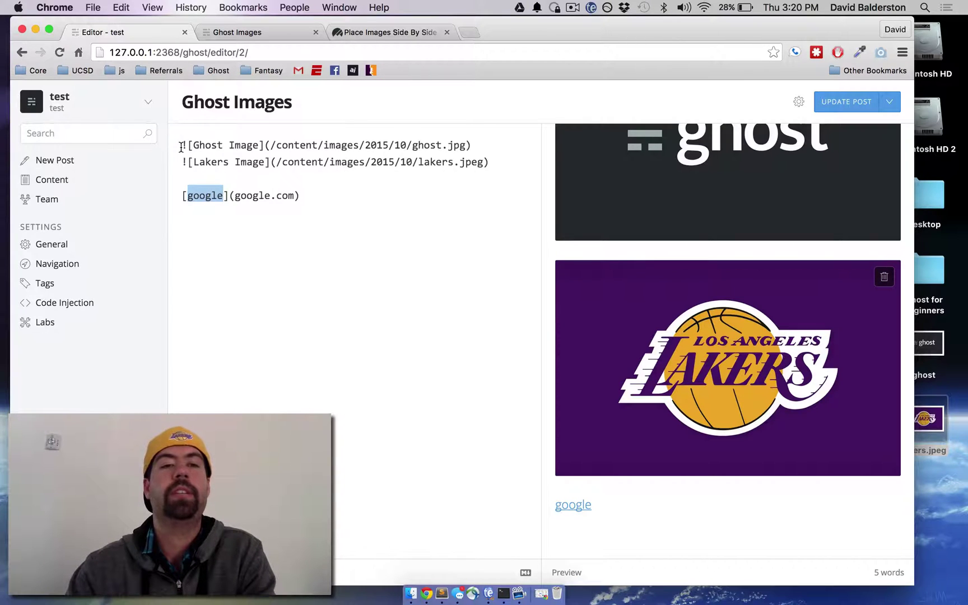
pyautogui.moveTo(182, 145); pyautogui.dragTo(480, 144)
pyautogui.press('super+c')
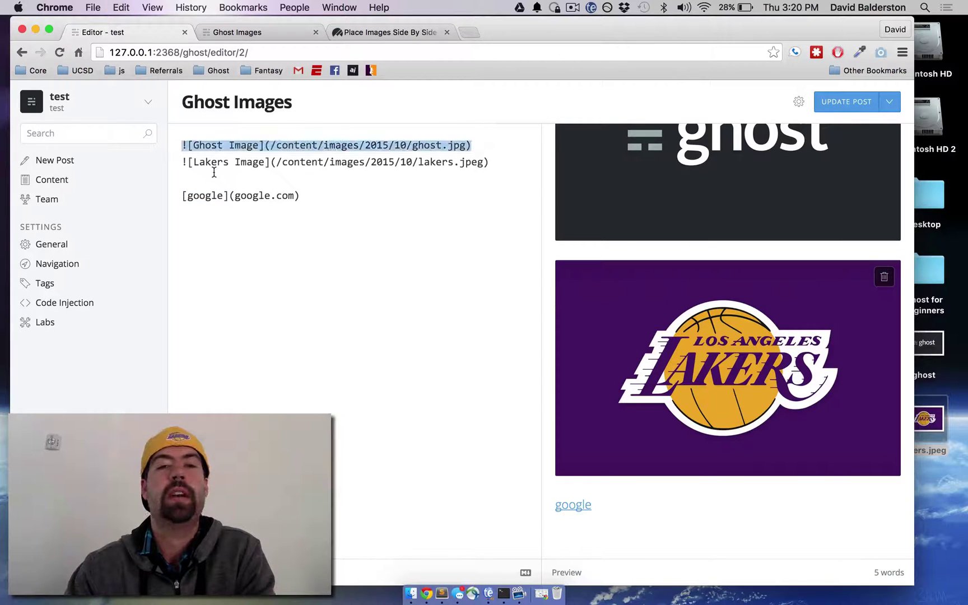
pyautogui.doubleClick(205, 195)
pyautogui.press('super+v')
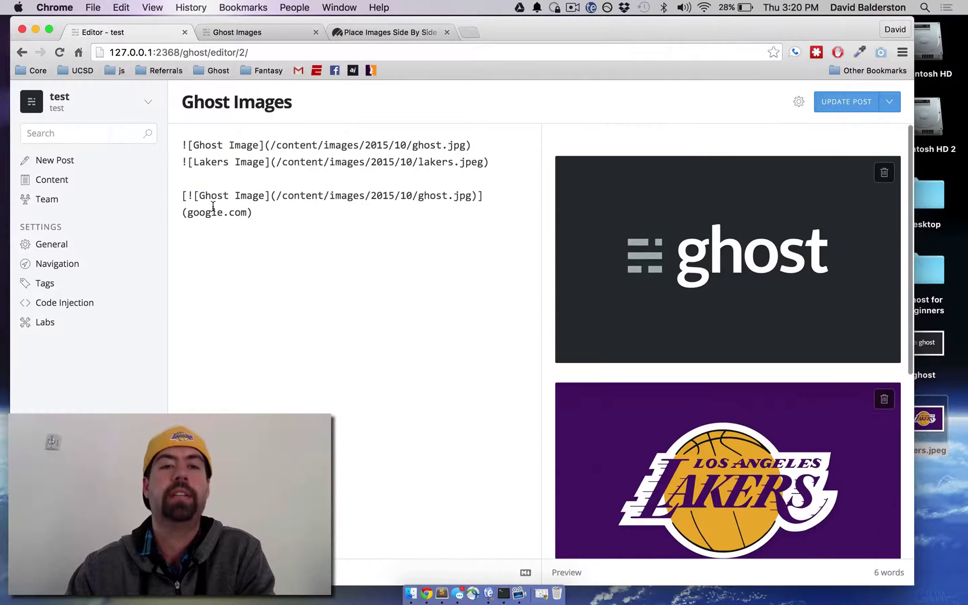
pyautogui.moveTo(248, 213); pyautogui.dragTo(188, 213)
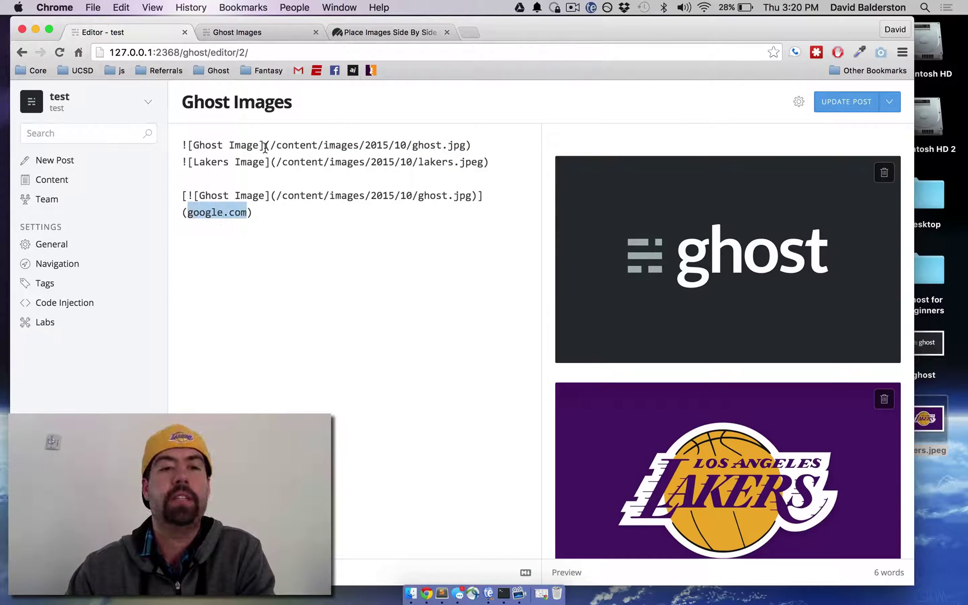
pyautogui.moveTo(270, 146); pyautogui.dragTo(466, 146)
pyautogui.press('super+c')
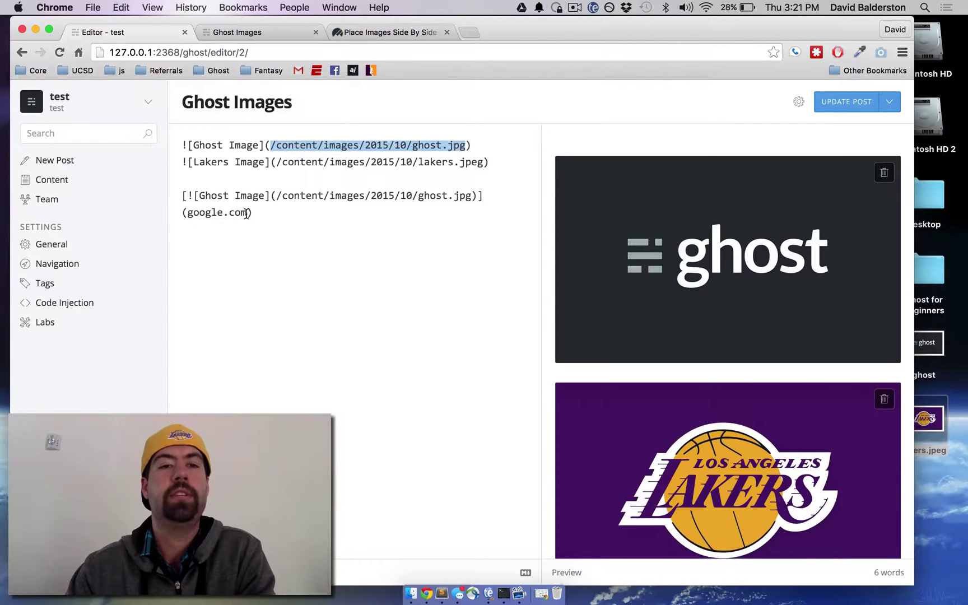
pyautogui.moveTo(247, 213); pyautogui.dragTo(189, 213)
pyautogui.press('super+v')
# Step: On a new paragraph, wrap the Lakers image markdown in a link to its lakers.jpeg path
pyautogui.click(399, 214)
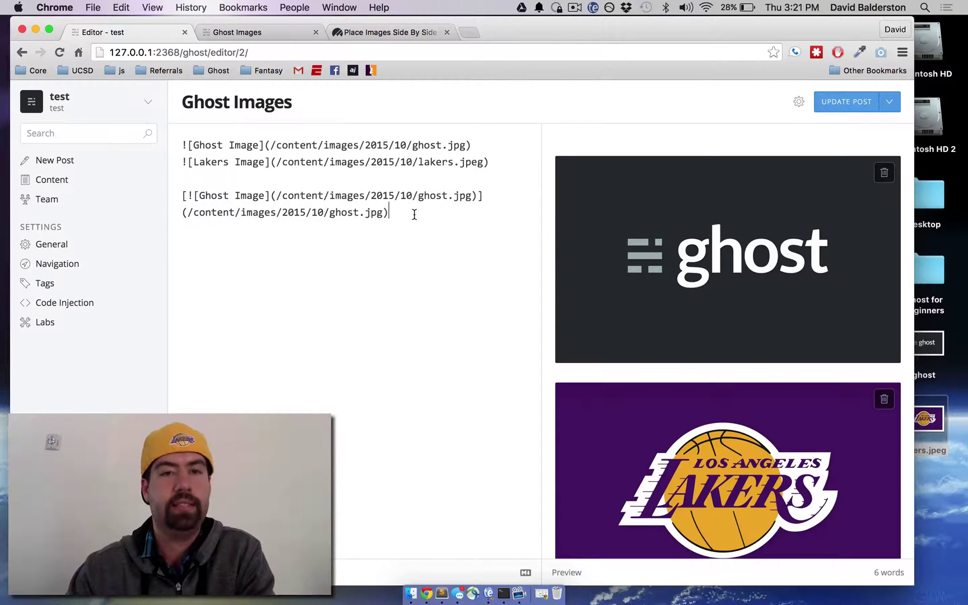
pyautogui.press('Return')
pyautogui.press('Return')
pyautogui.write('[')
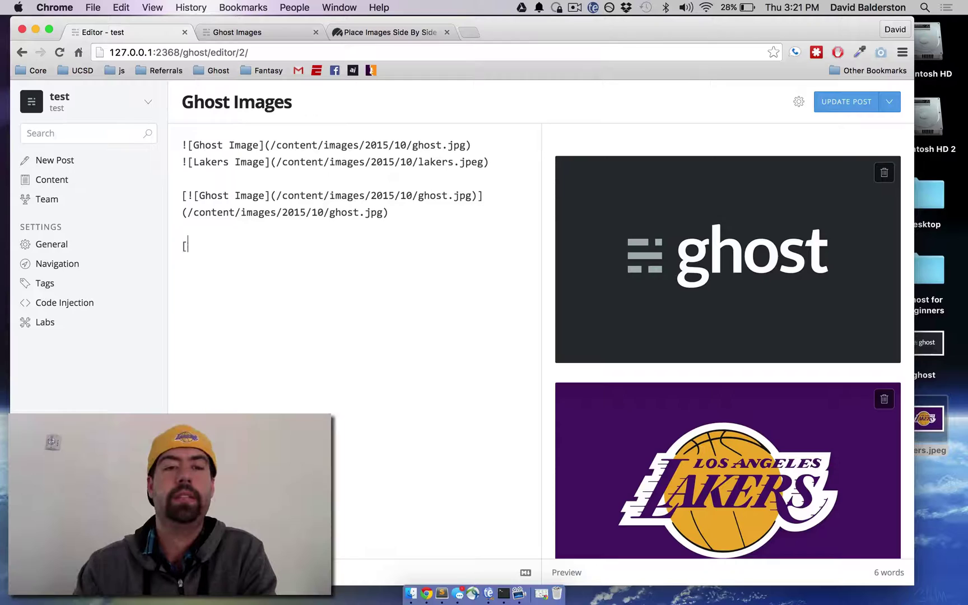
pyautogui.moveTo(183, 162); pyautogui.dragTo(493, 162)
pyautogui.click(235, 240)
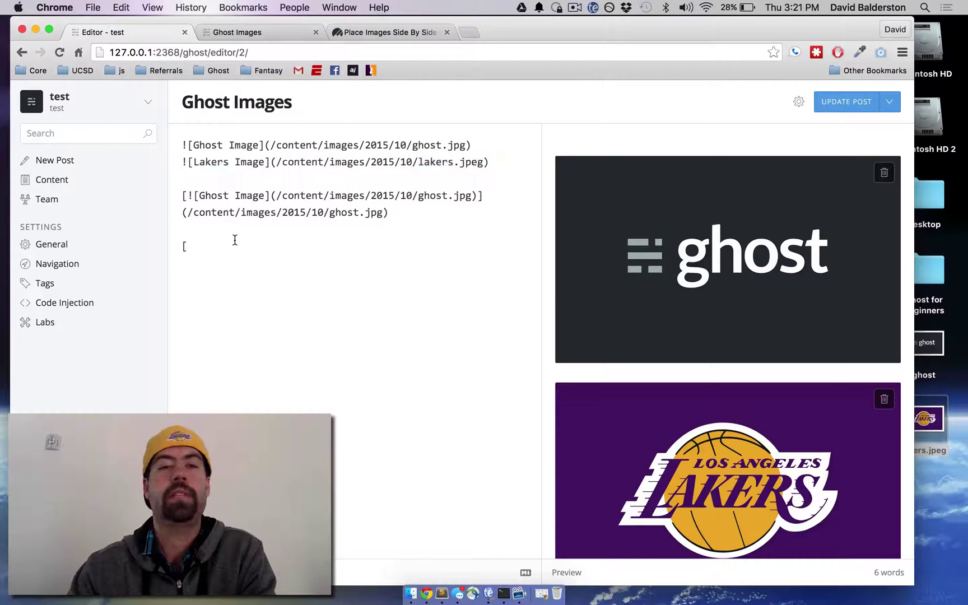
pyautogui.press('super+v')
pyautogui.write(']')
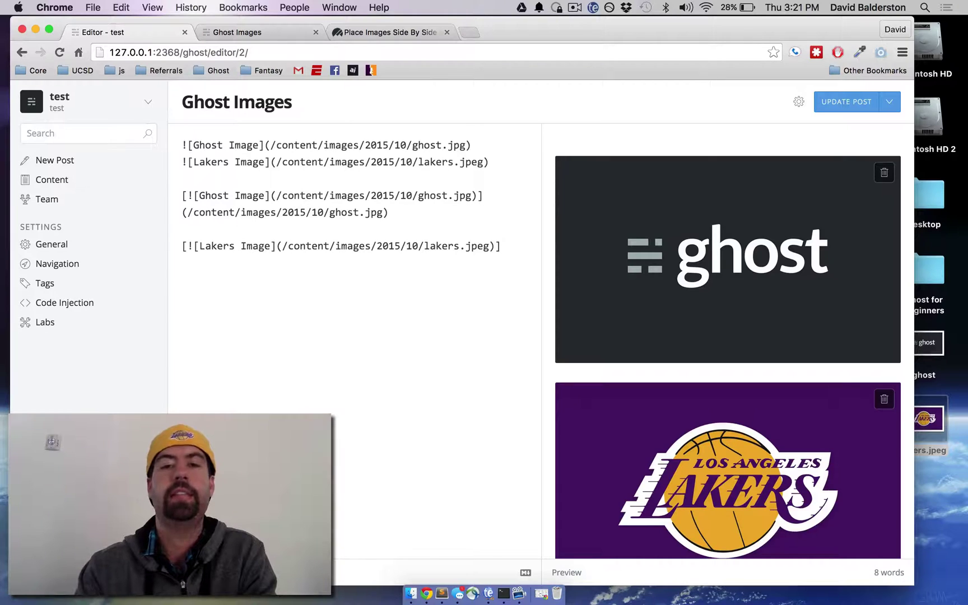
pyautogui.write('(')
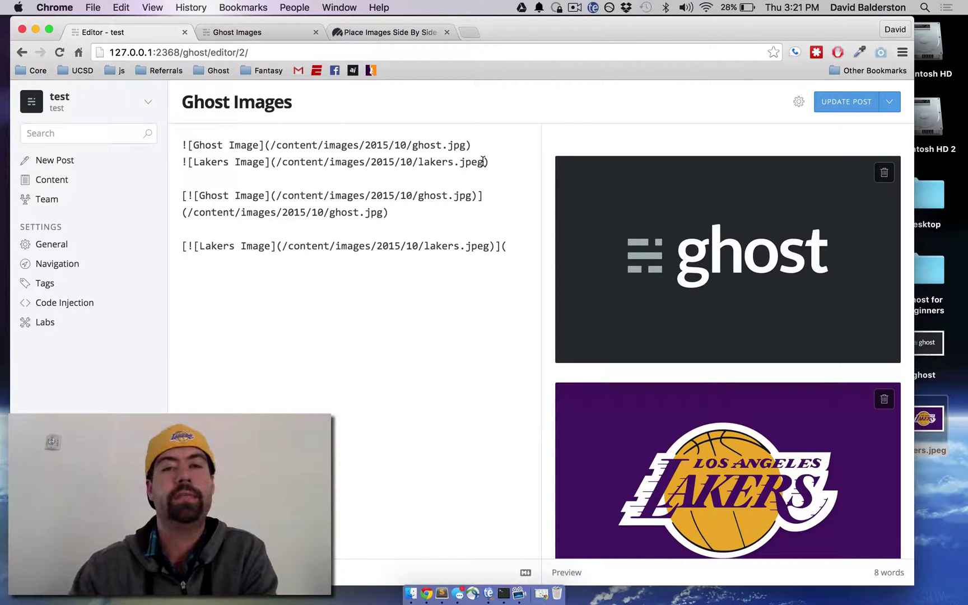
pyautogui.moveTo(483, 161); pyautogui.dragTo(274, 161)
pyautogui.click(515, 249)
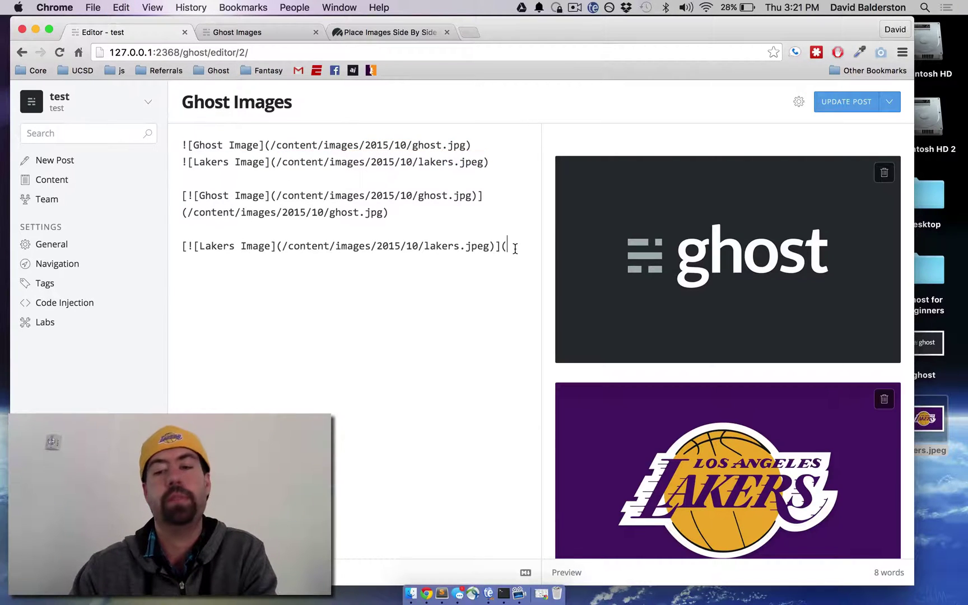
pyautogui.press('super+v')
pyautogui.write(')')
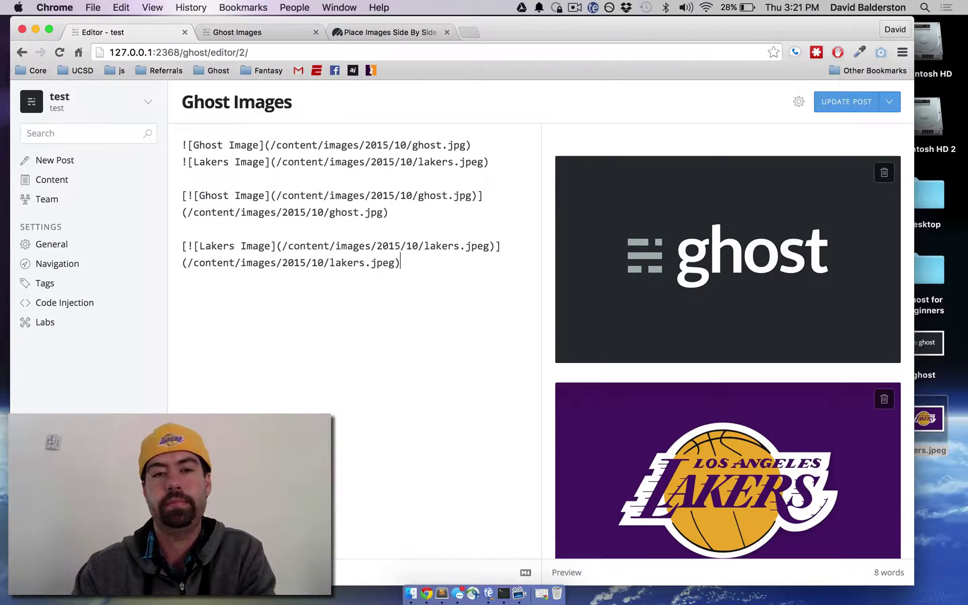
pyautogui.click(262, 32)
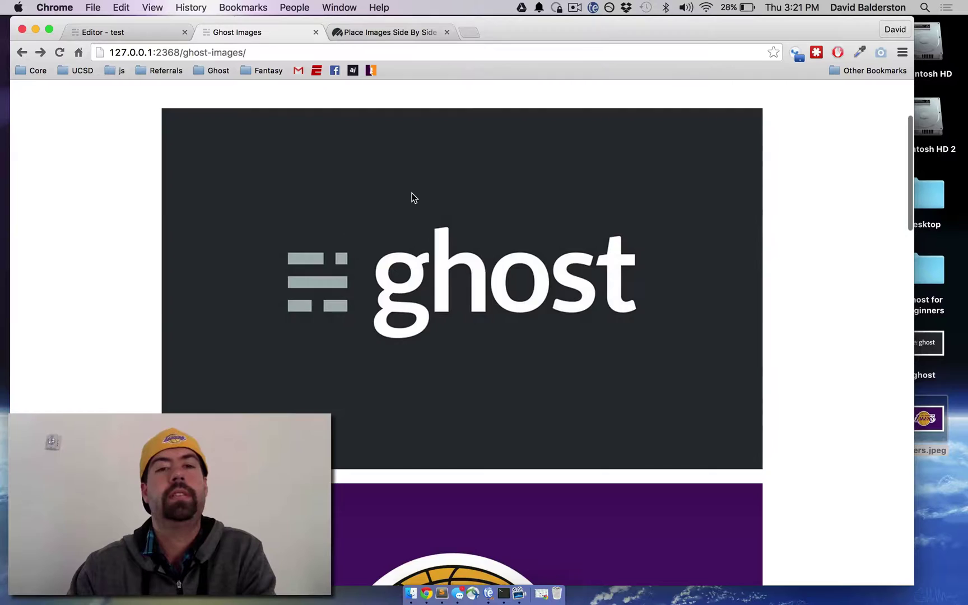
pyautogui.scroll(-10, 412, 199)
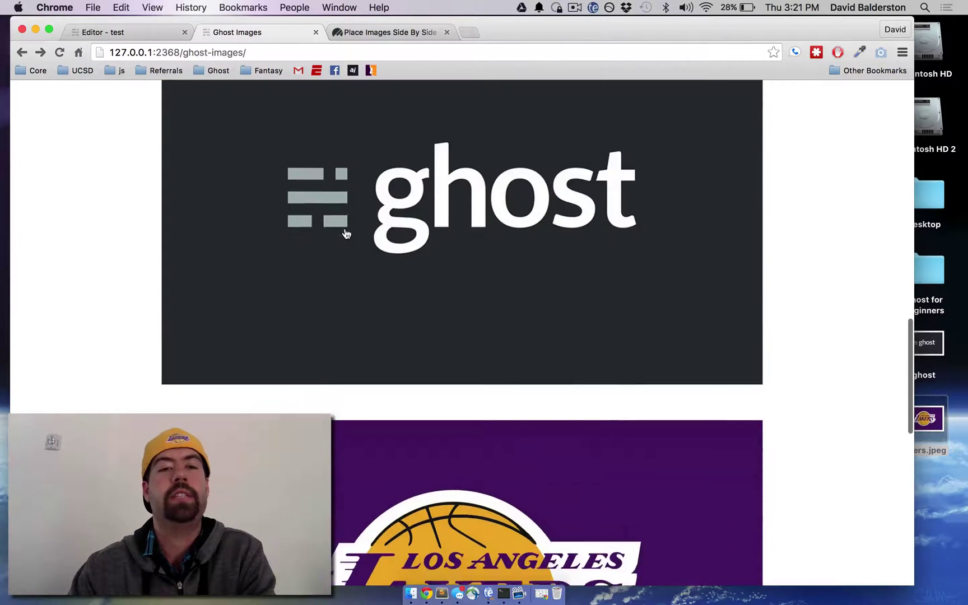
pyautogui.click(347, 234)
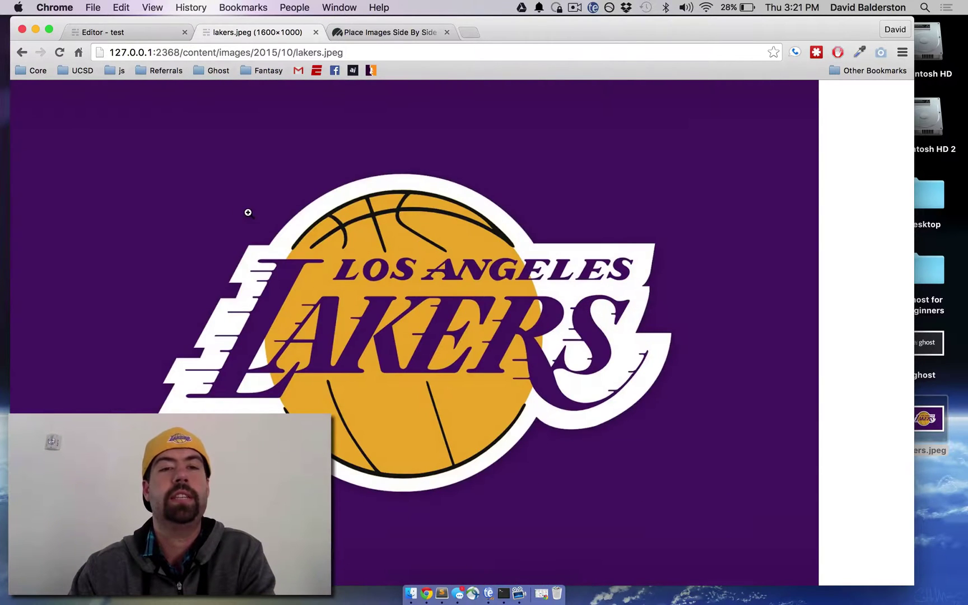
pyautogui.click(21, 52)
pyautogui.click(442, 247)
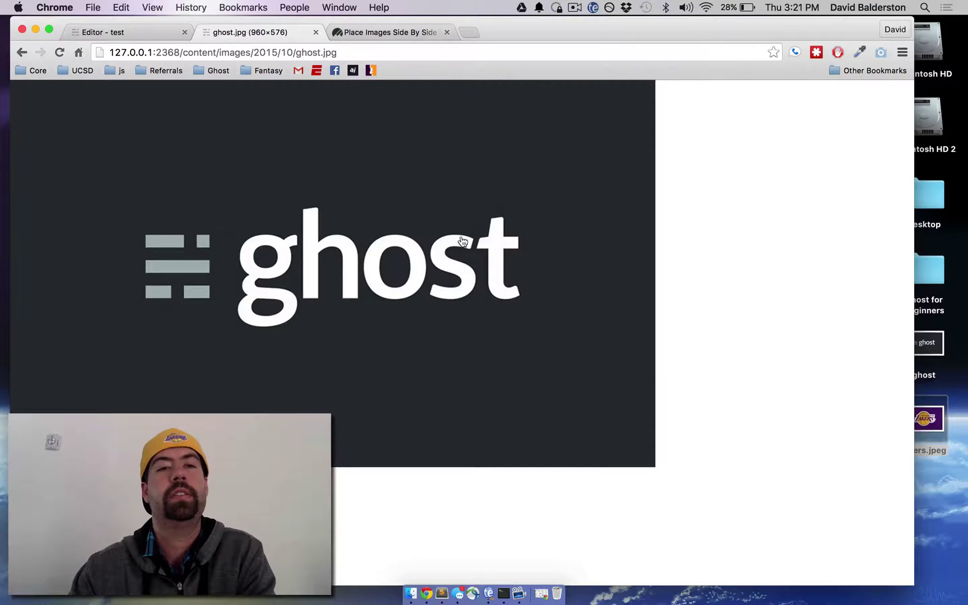
pyautogui.click(21, 52)
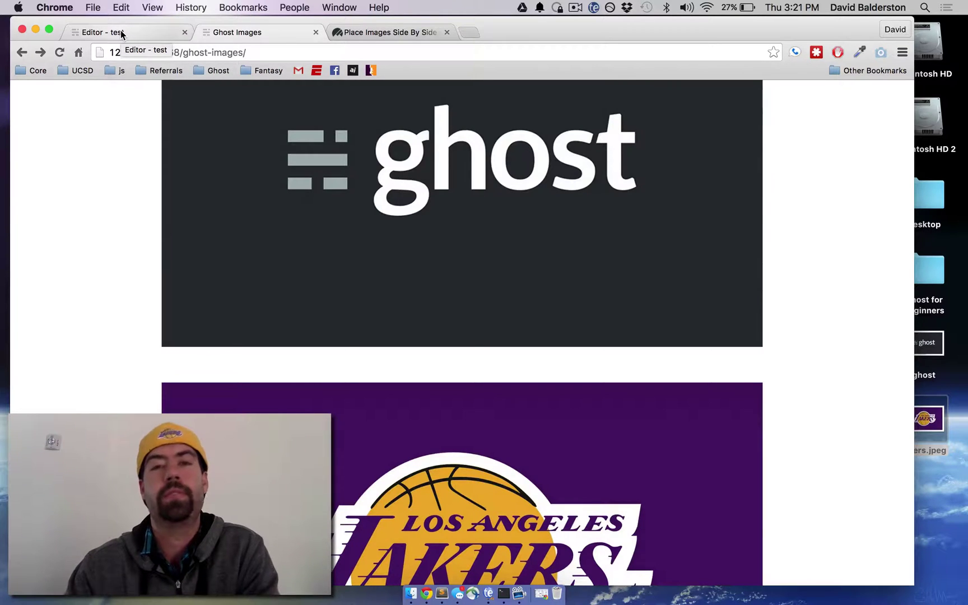
pyautogui.click(121, 32)
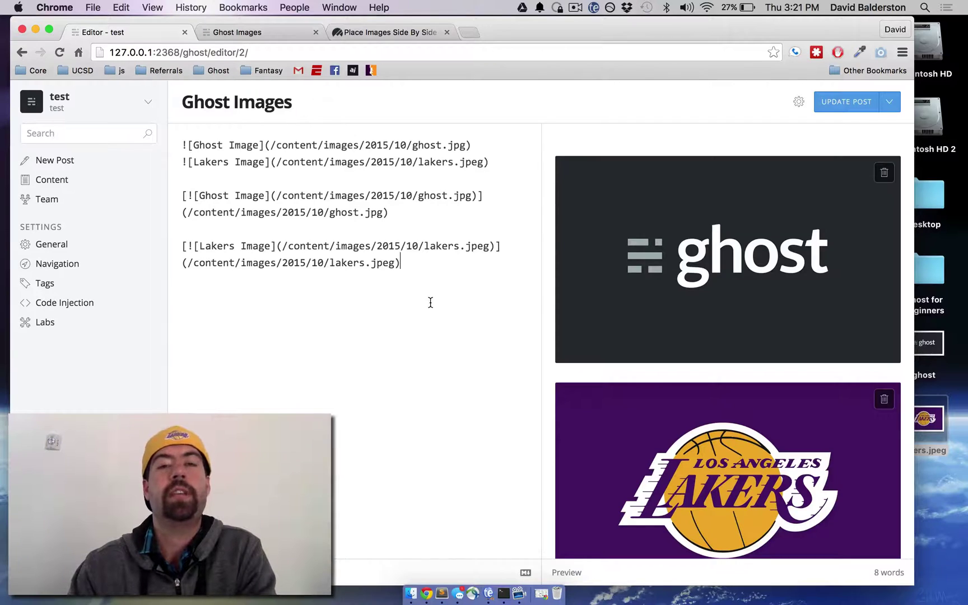
# Step: Add <img src="/content/images/2015/10/lakers.jpeg"> on a new line below the images
pyautogui.press('Return')
pyautogui.press('Return')
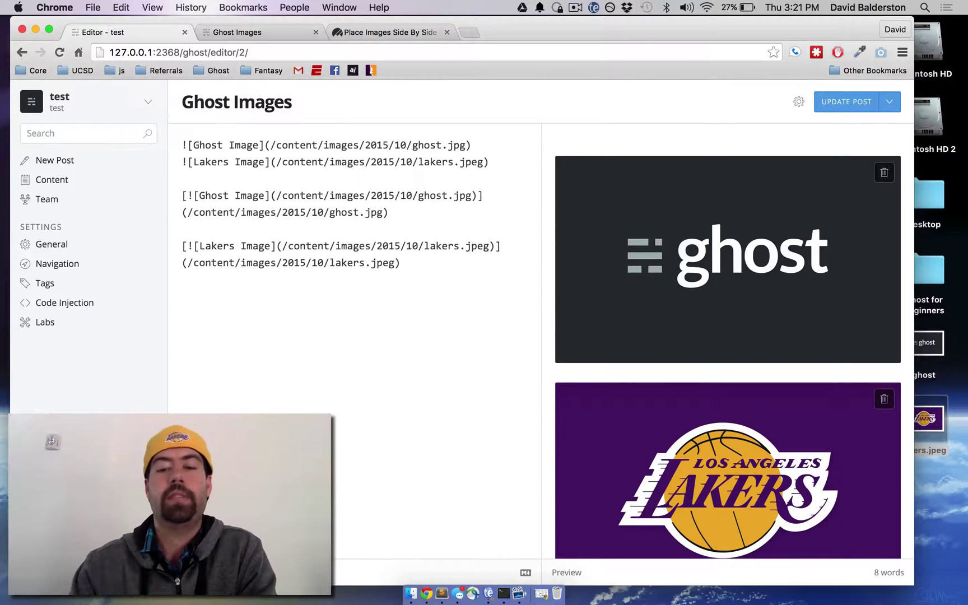
pyautogui.write('<img src=')
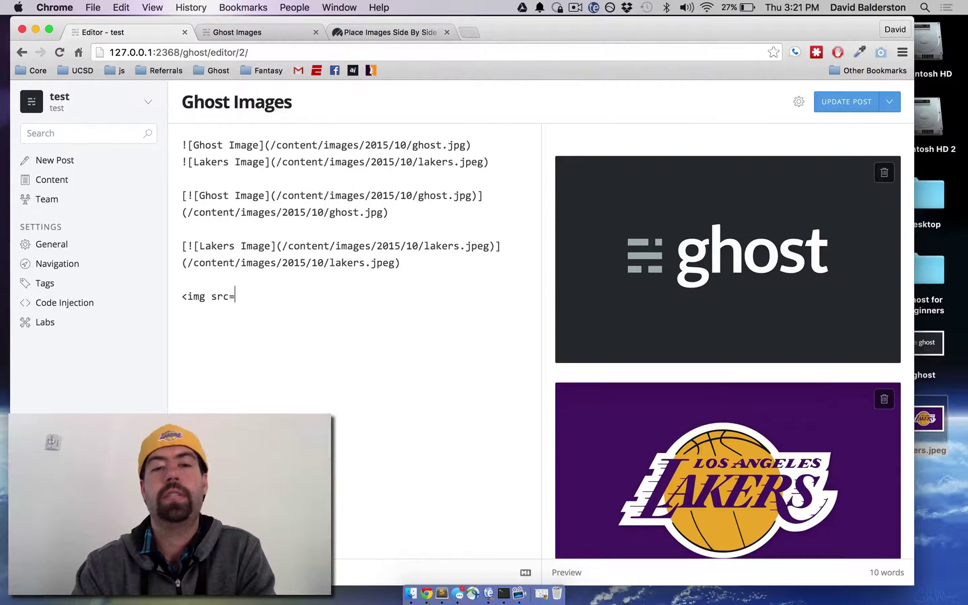
pyautogui.write('"')
pyautogui.moveTo(398, 262); pyautogui.dragTo(188, 263)
pyautogui.press('super+c')
pyautogui.click(252, 298)
pyautogui.press('super+v')
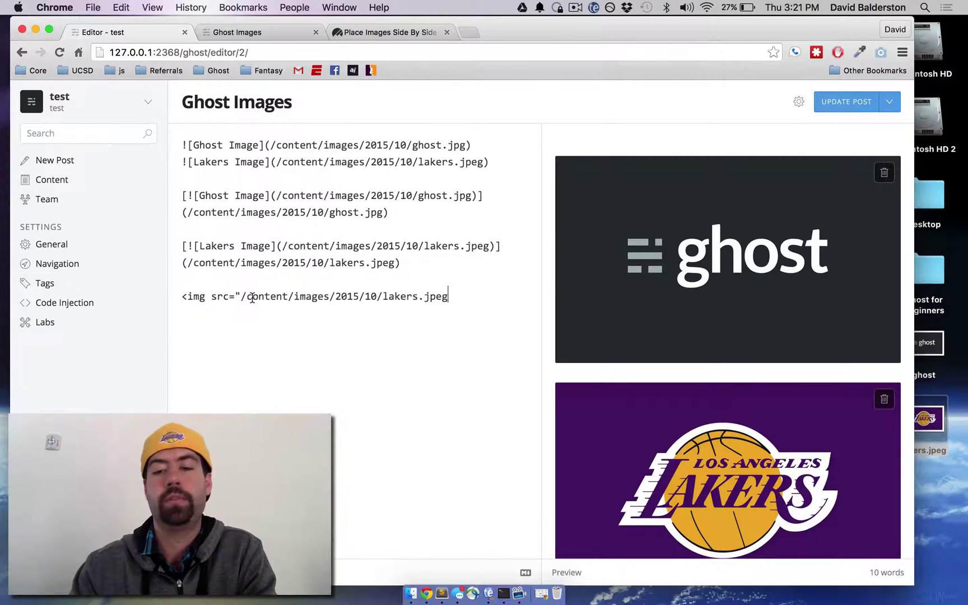
pyautogui.write('">')
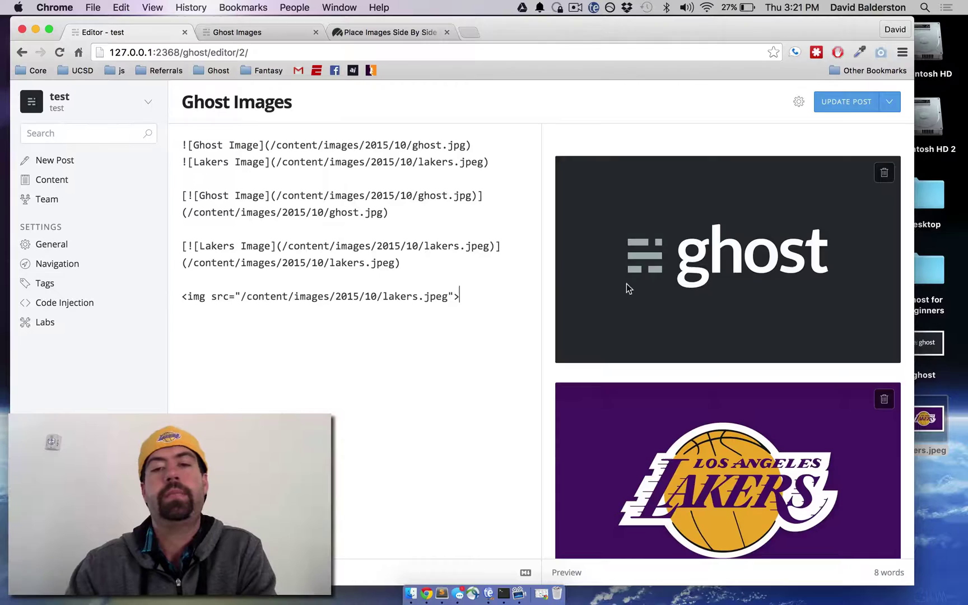
# Step: Delete the linked Ghost and Lakers image blocks
pyautogui.scroll(-5, 644, 298)
pyautogui.click(433, 272)
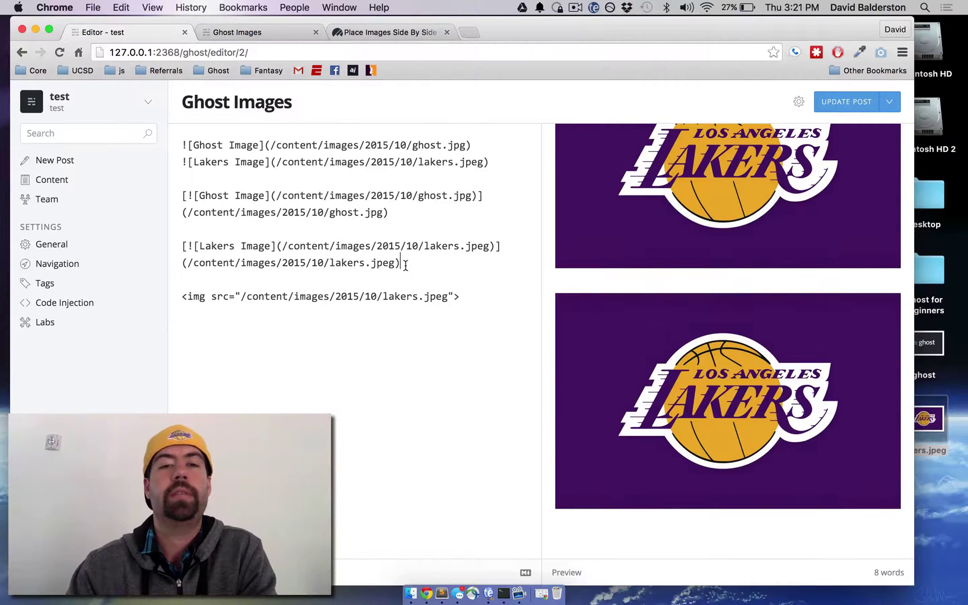
pyautogui.moveTo(400, 263); pyautogui.dragTo(182, 179)
pyautogui.press('BackSpace')
pyautogui.press('BackSpace')
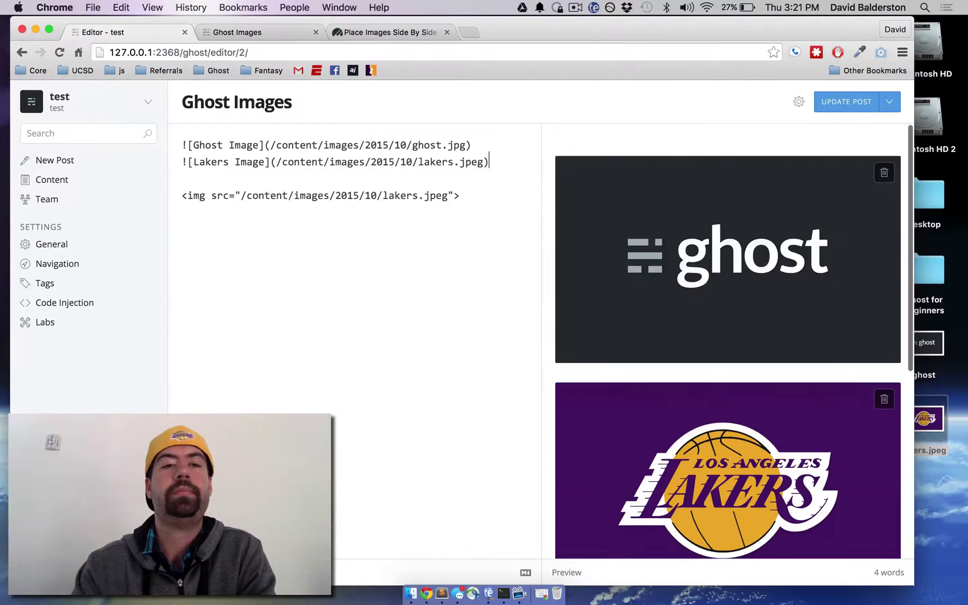
pyautogui.scroll(-5, 725, 317)
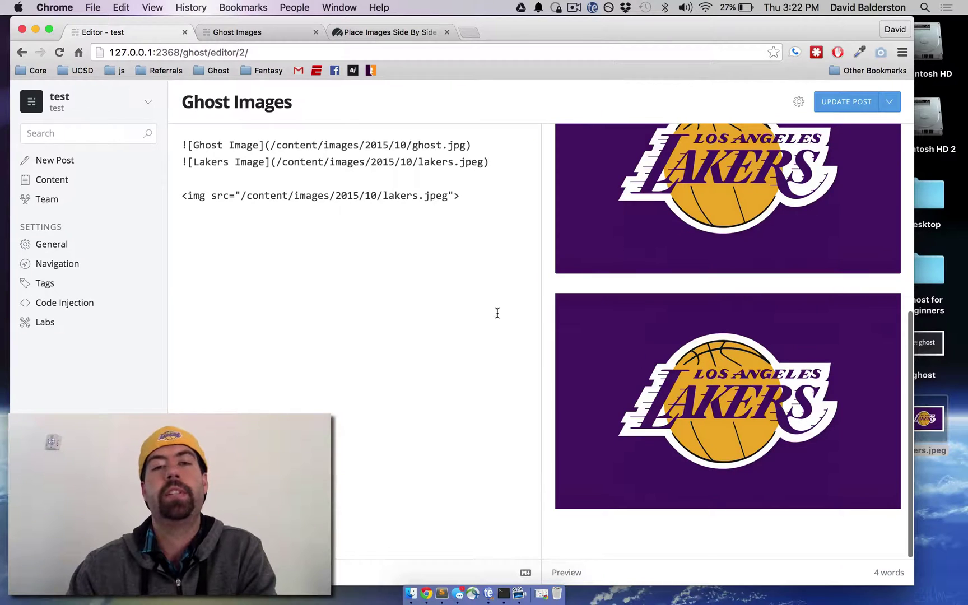
# Step: Insert a temporary ![]() line above the img tag and upload the ghost image into it
pyautogui.tripleClick(249, 198)
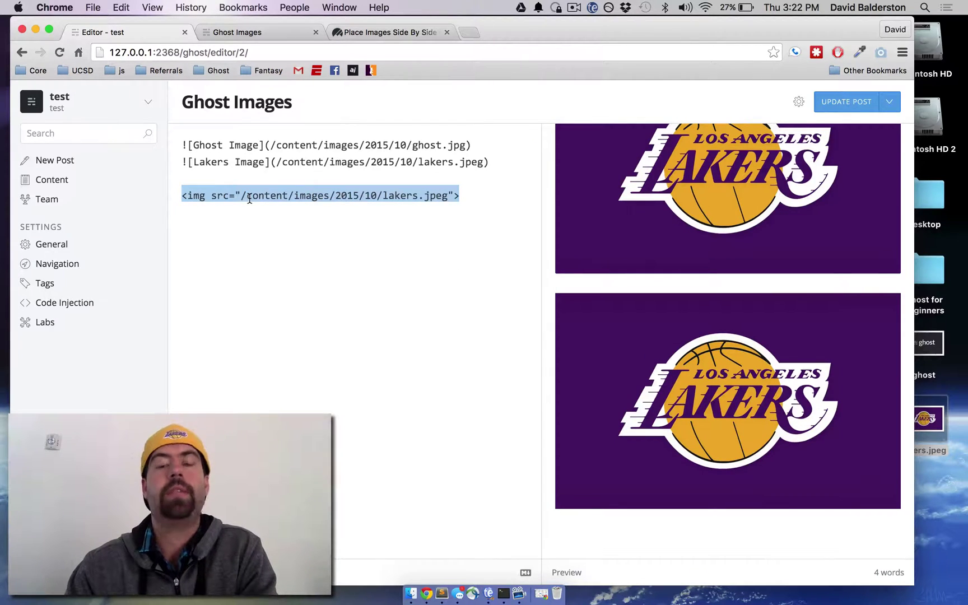
pyautogui.click(272, 180)
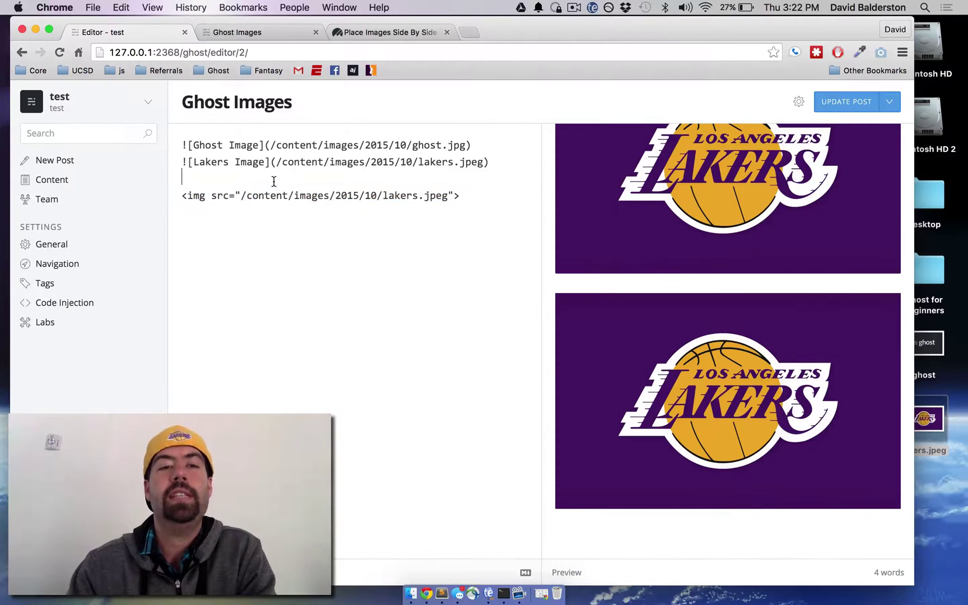
pyautogui.press('Return')
pyautogui.press('Return')
pyautogui.press('Up')
pyautogui.write('![]()')
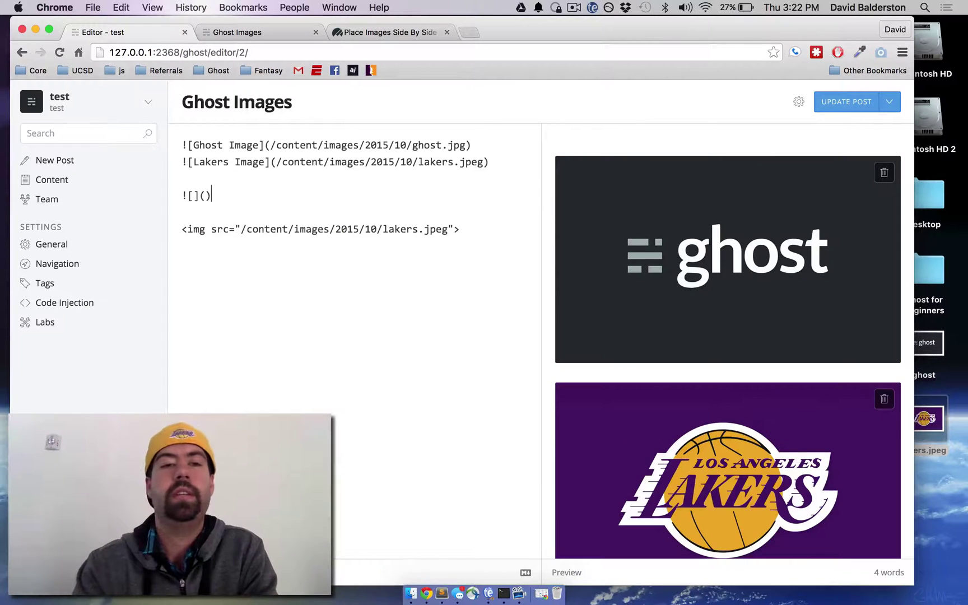
pyautogui.scroll(-5, 746, 274)
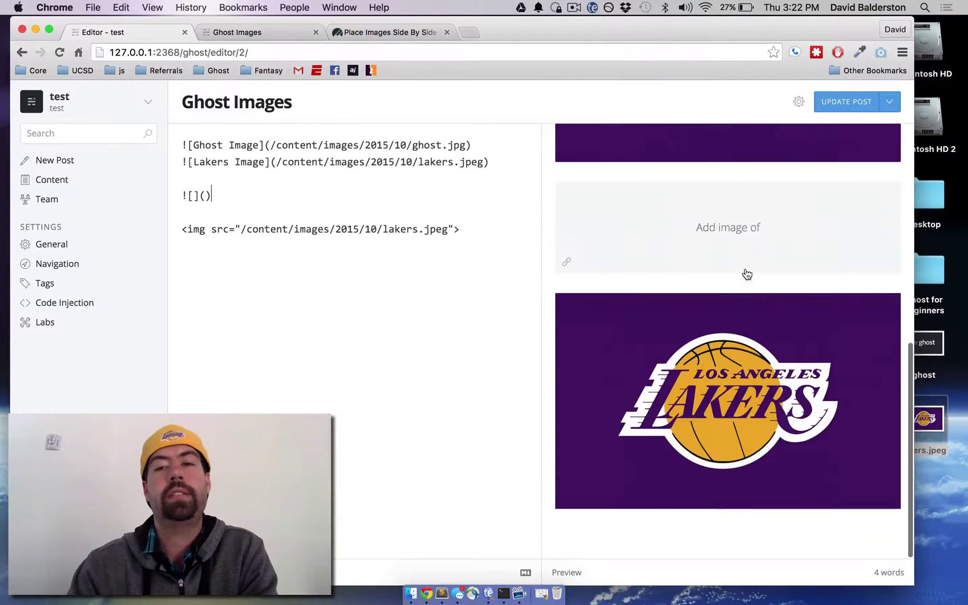
pyautogui.click(705, 223)
pyautogui.doubleClick(400, 93)
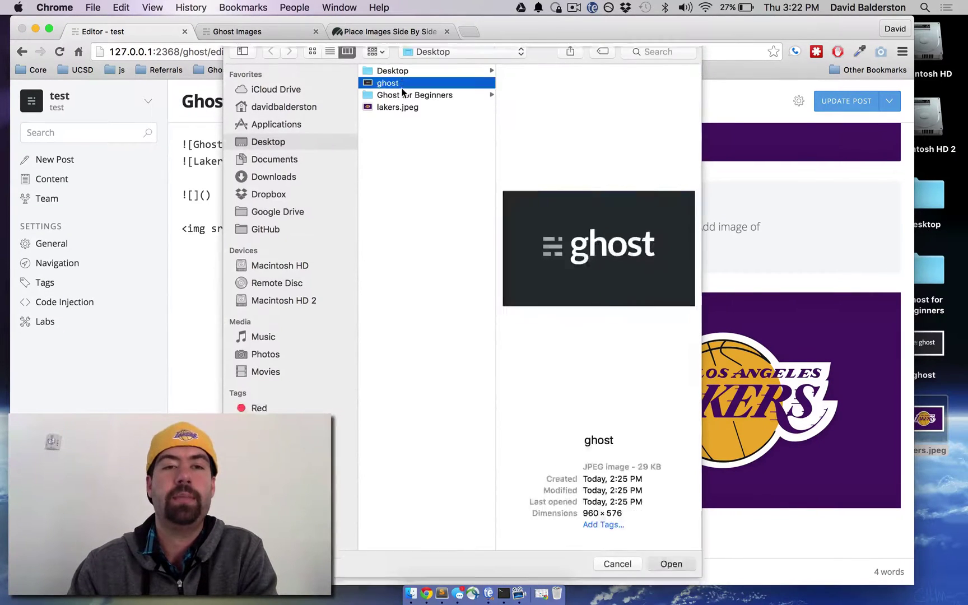
# Step: Change the img tag's src from lakers.jpeg to /content/images/2015/10/ghost-1.jpg
pyautogui.moveTo(206, 195); pyautogui.dragTo(413, 196)
pyautogui.press('super+c')
pyautogui.moveTo(448, 229); pyautogui.dragTo(240, 230)
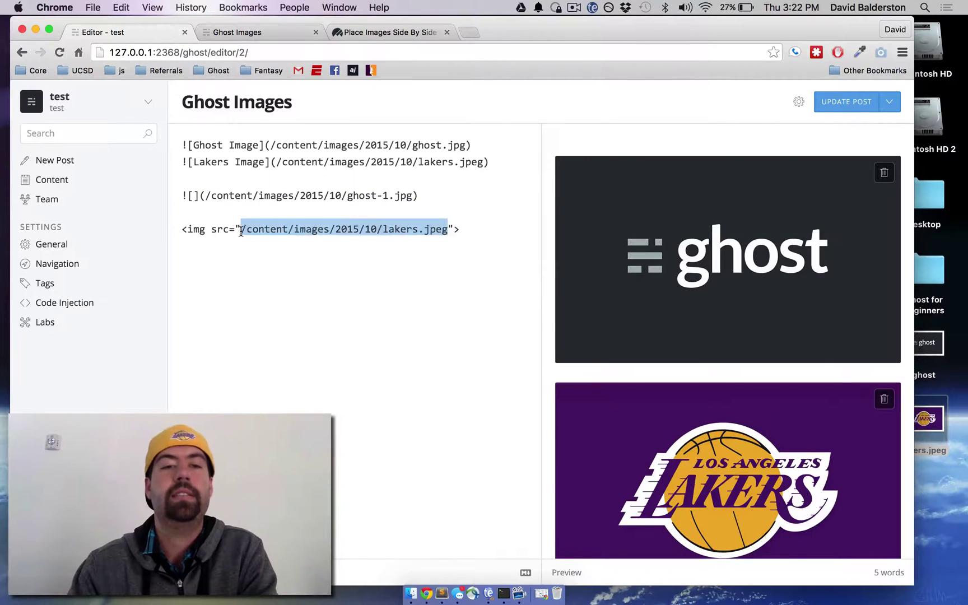
pyautogui.press('super+v')
pyautogui.scroll(-3, 707, 261)
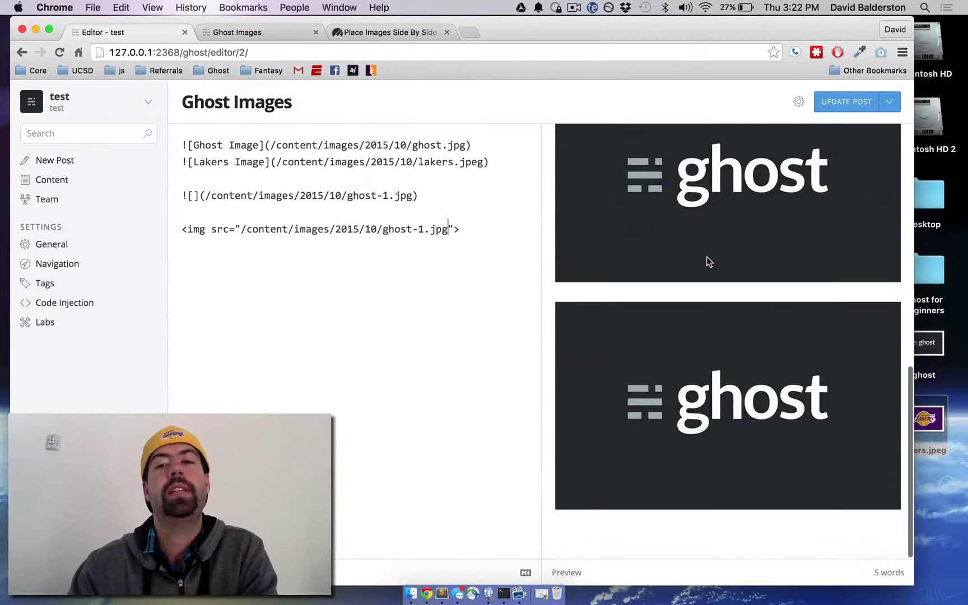
# Step: Delete the temporary ghost-1.jpg markdown image line
pyautogui.doubleClick(337, 195)
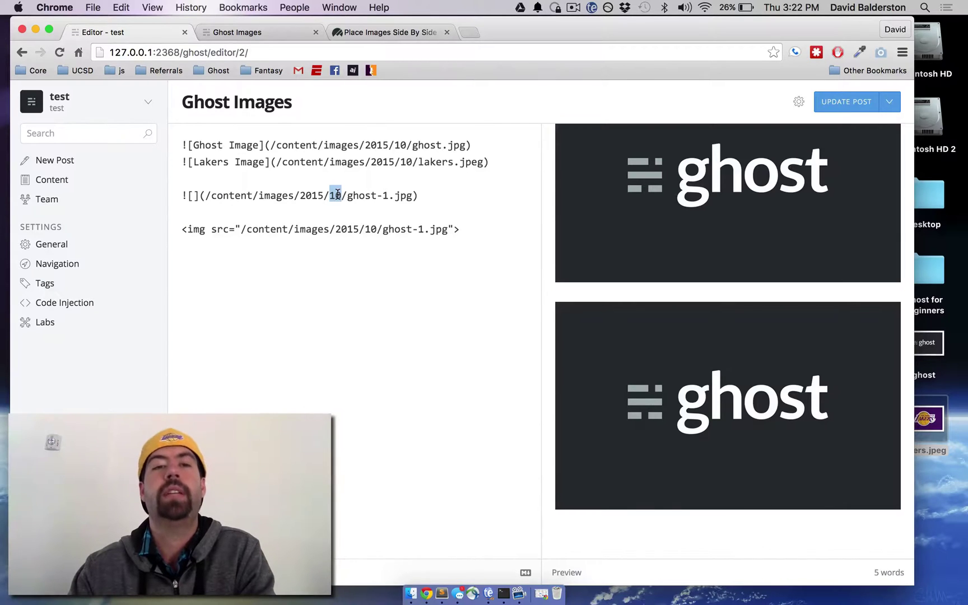
pyautogui.tripleClick(337, 195)
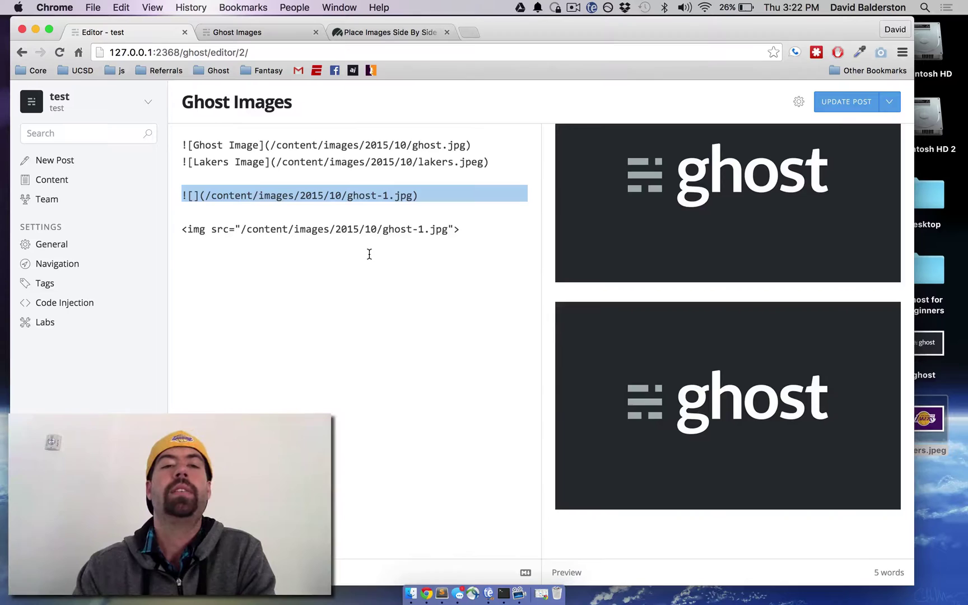
pyautogui.press('BackSpace')
pyautogui.press('BackSpace')
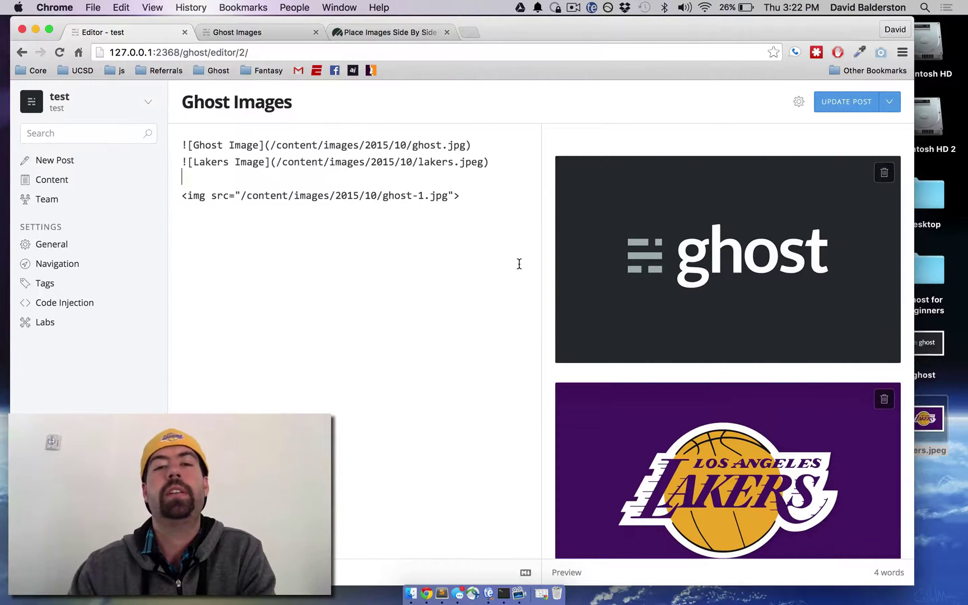
pyautogui.click(504, 254)
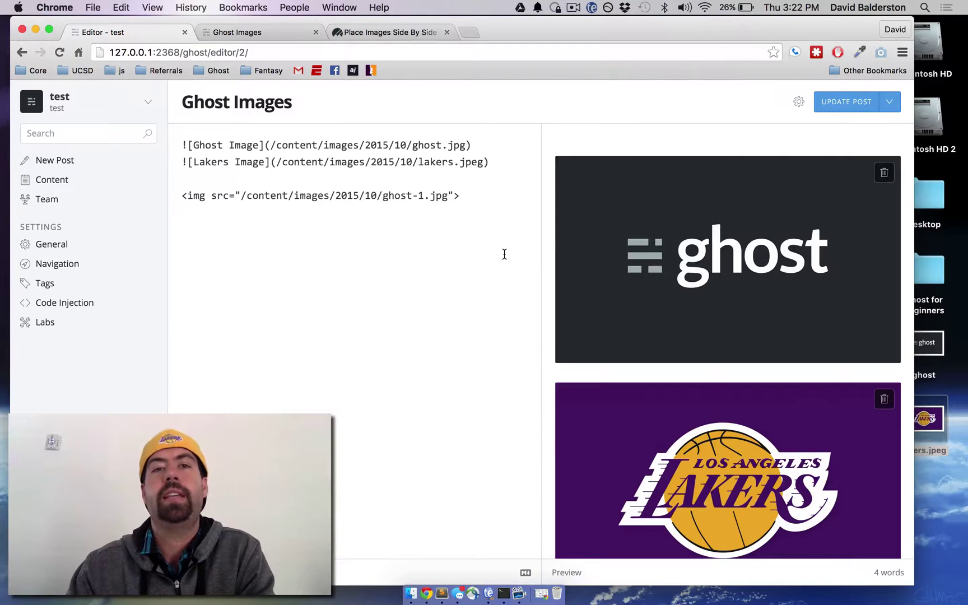
pyautogui.click(389, 32)
pyautogui.scroll(10, 336, 336)
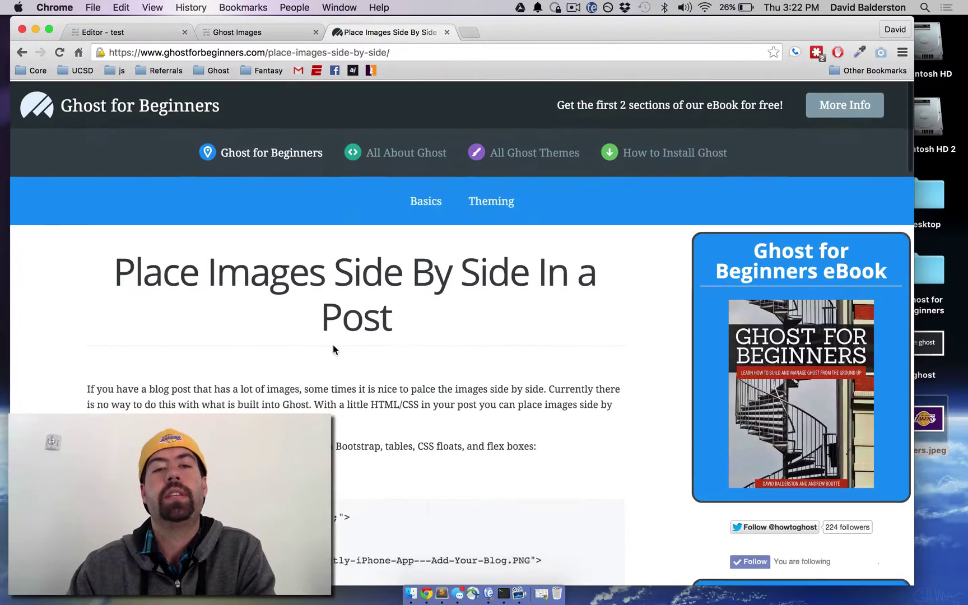
pyautogui.scroll(-5, 332, 350)
pyautogui.scroll(-2, 375, 175)
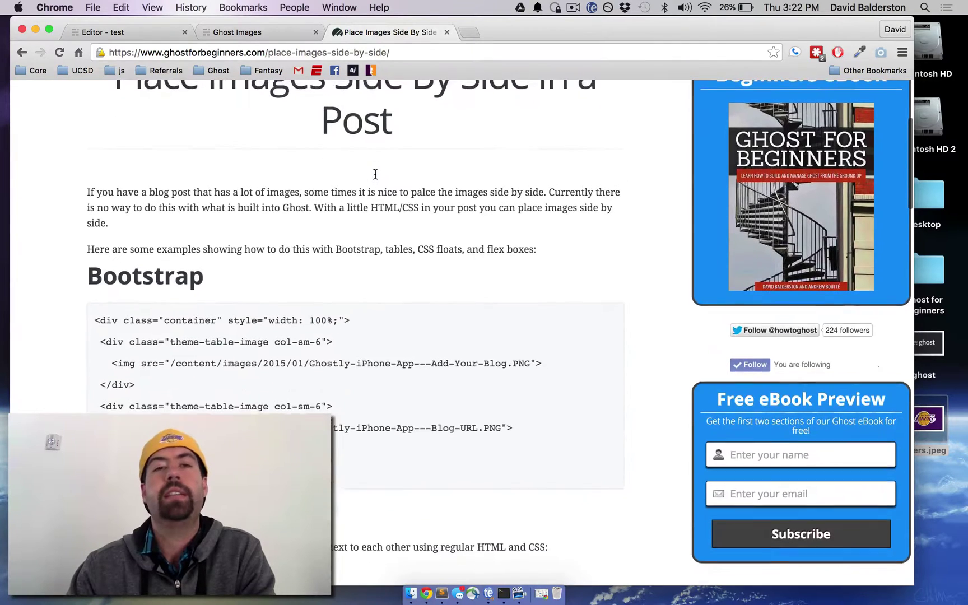
pyautogui.scroll(-3, 376, 175)
pyautogui.scroll(-6, 375, 178)
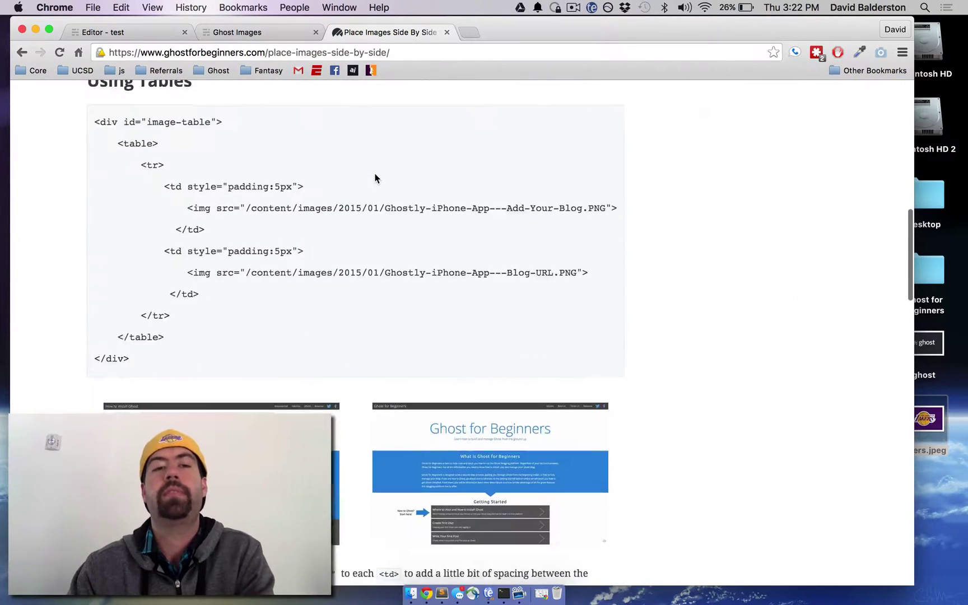
pyautogui.scroll(3, 375, 178)
pyautogui.click(124, 33)
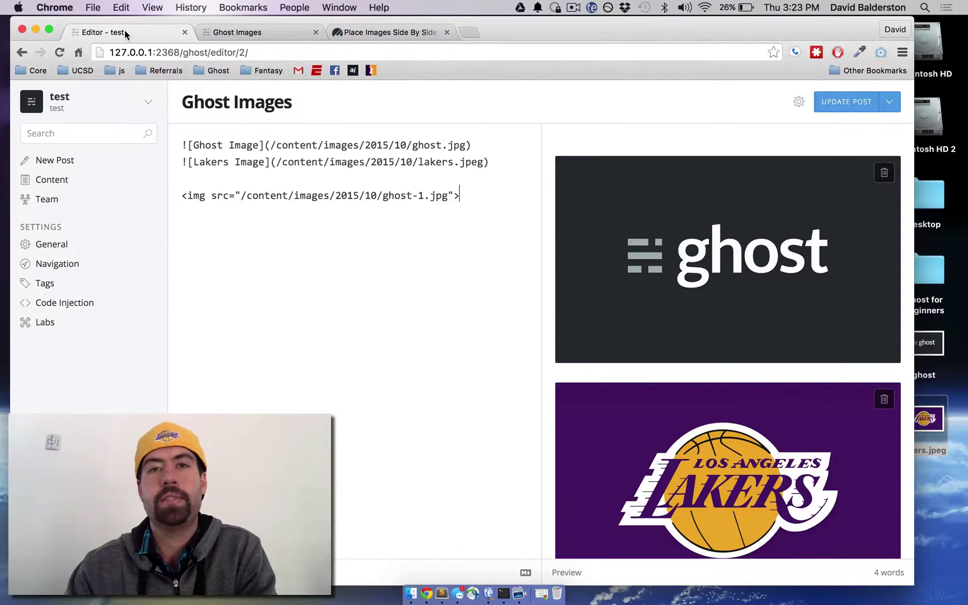
# Step: Below the img tag, open a <div style="display:flex;"> container with an inner <div>
pyautogui.press('Return')
pyautogui.press('Return')
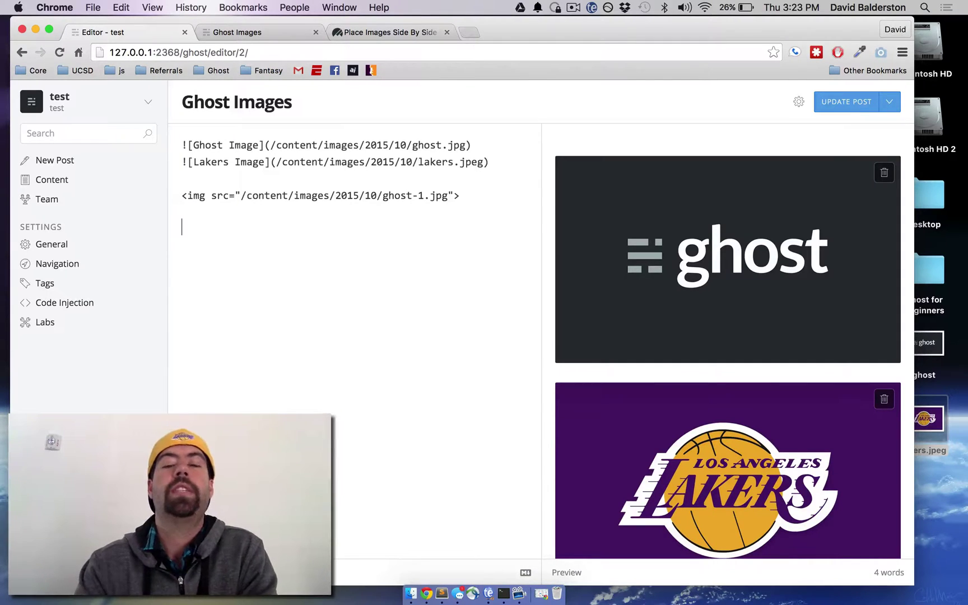
pyautogui.write('<')
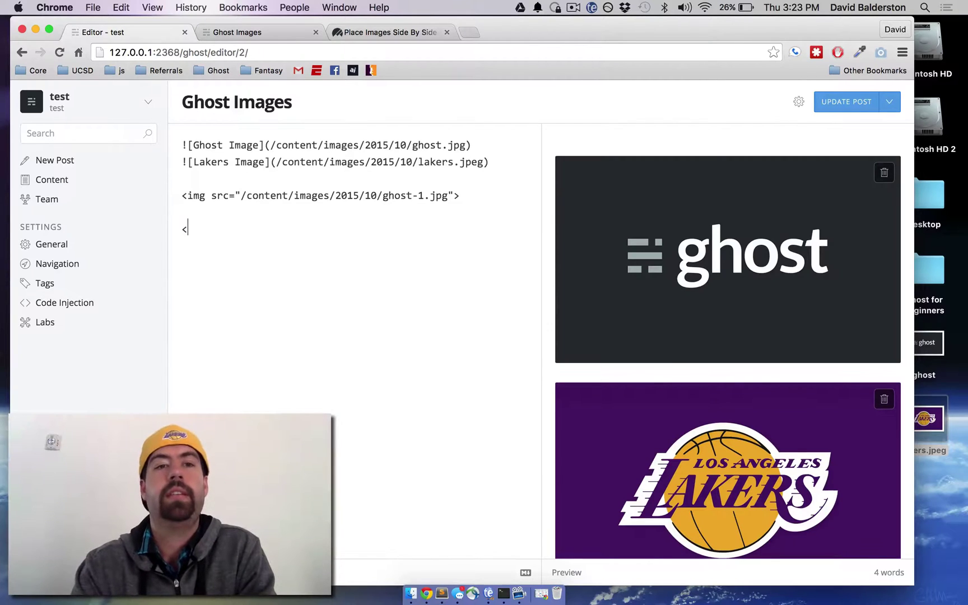
pyautogui.write('div style-"')
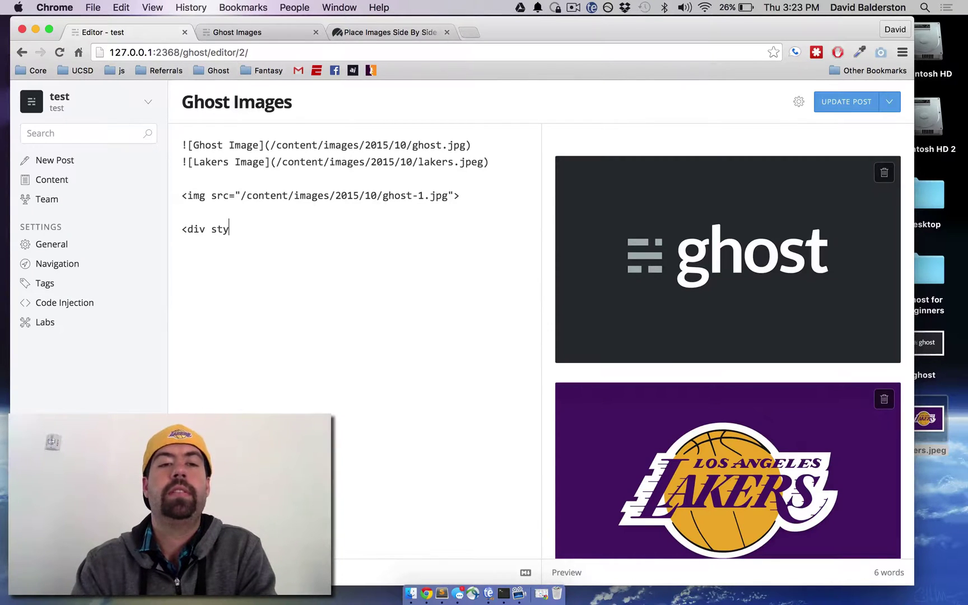
pyautogui.press('BackSpace')
pyautogui.press('BackSpace')
pyautogui.write('="displ')
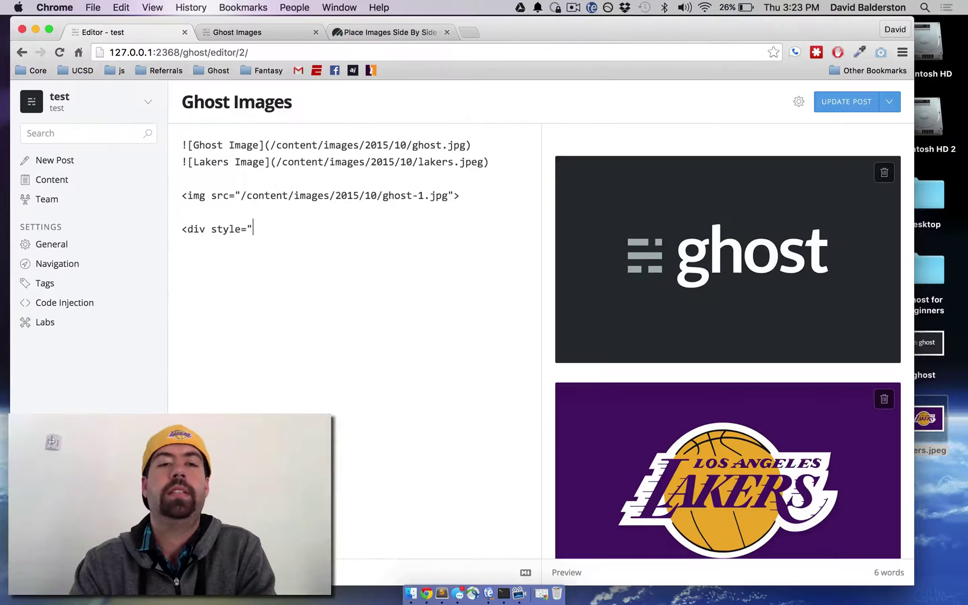
pyautogui.write('ay:')
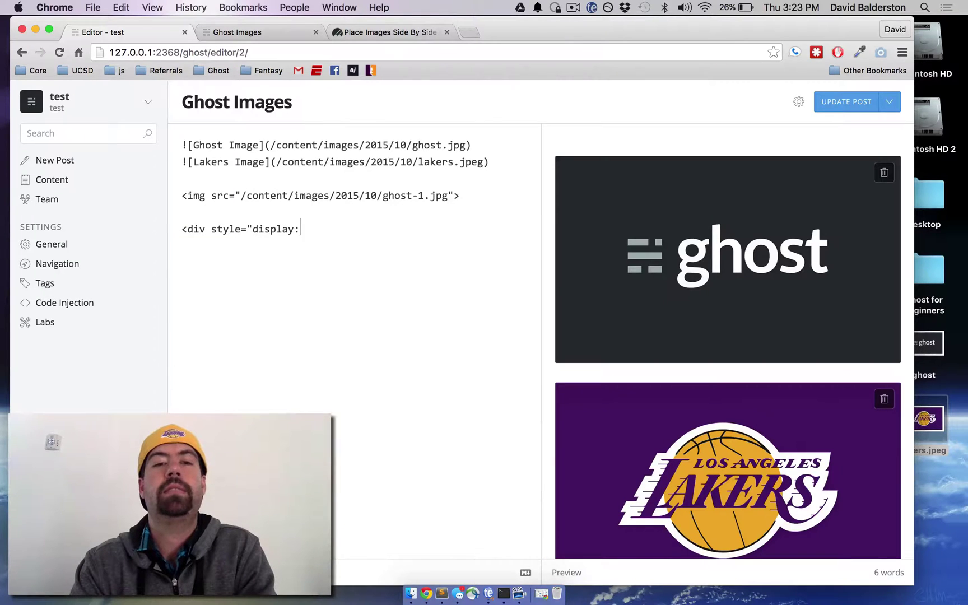
pyautogui.write('flex;">')
pyautogui.press('Return')
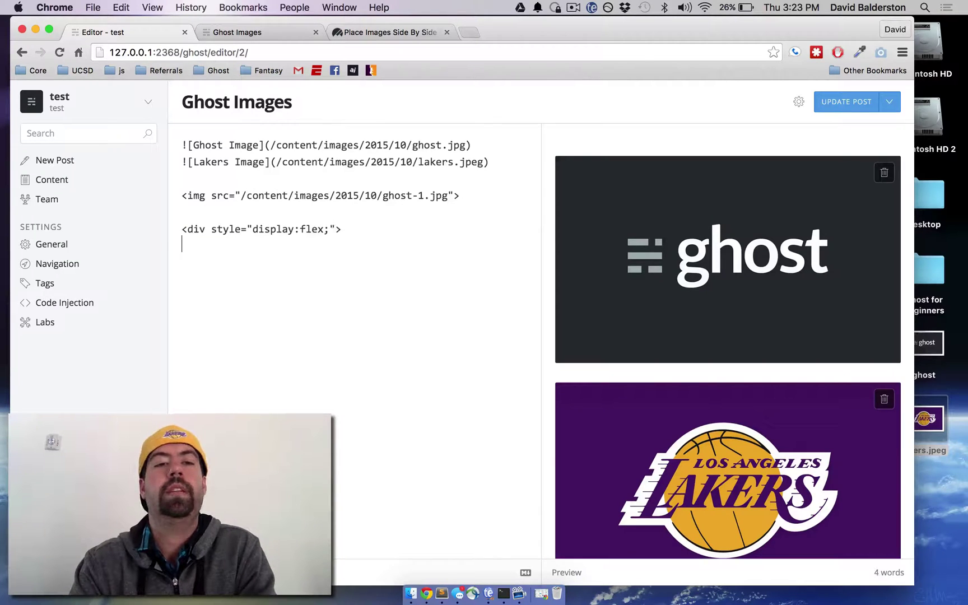
pyautogui.write('<div')
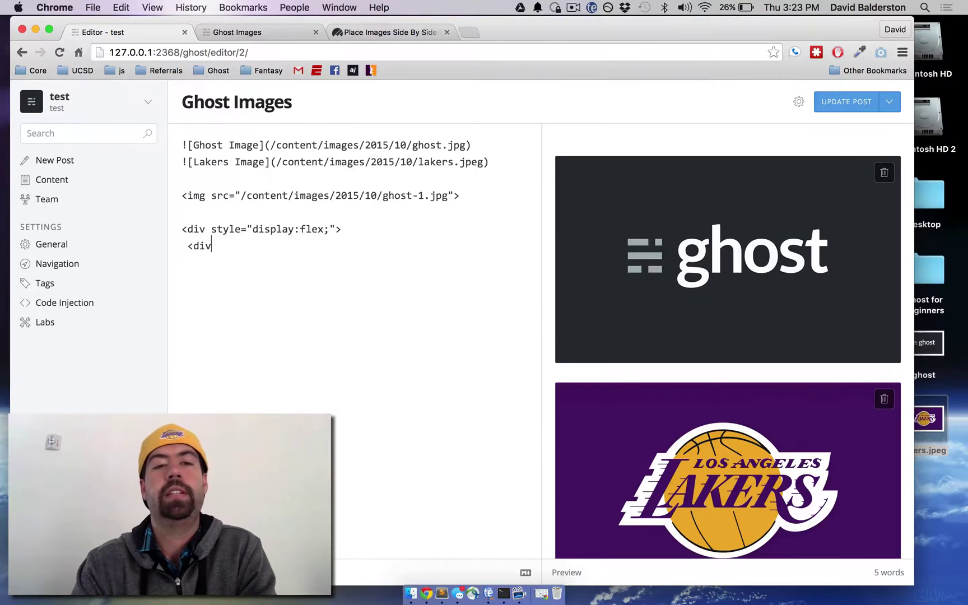
pyautogui.write('>')
pyautogui.press('Return')
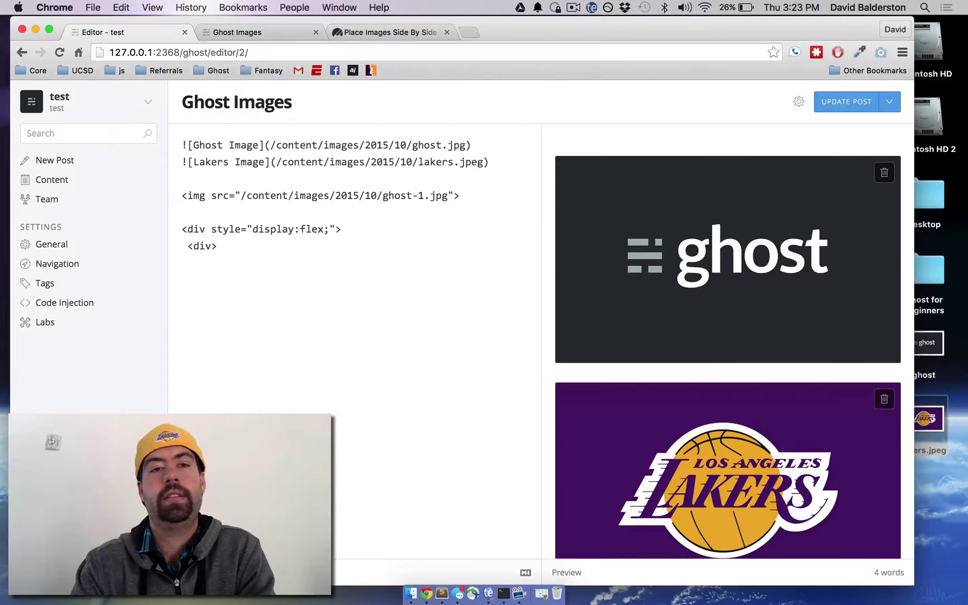
# Step: Put a copy of the ghost-1.jpg img tag with style="max-width:100%" inside, then close the inner div
pyautogui.moveTo(464, 196); pyautogui.dragTo(180, 197)
pyautogui.hotkey('ctrl', 'c')
pyautogui.click(221, 262)
pyautogui.hotkey('ctrl', 'v')
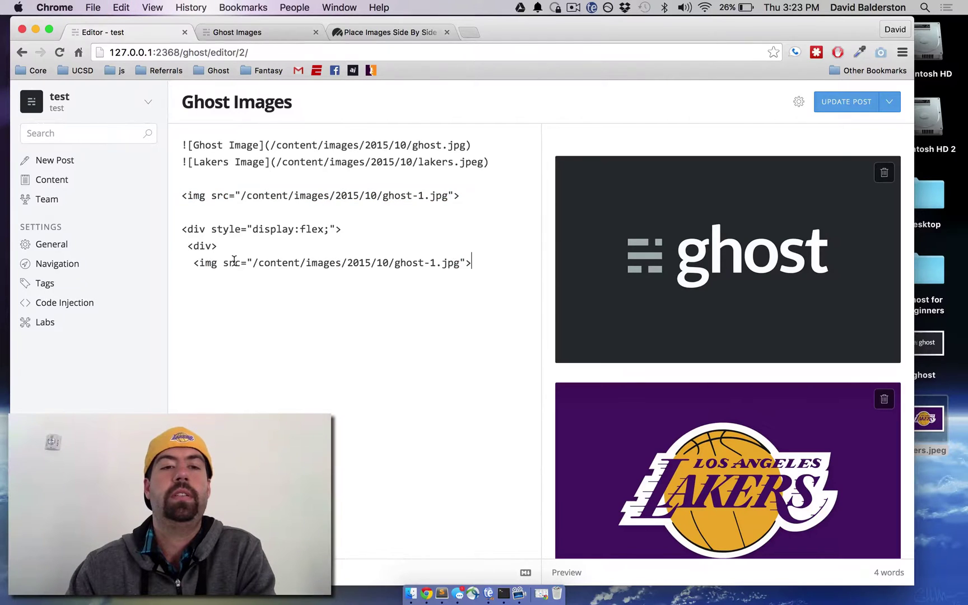
pyautogui.write('style-')
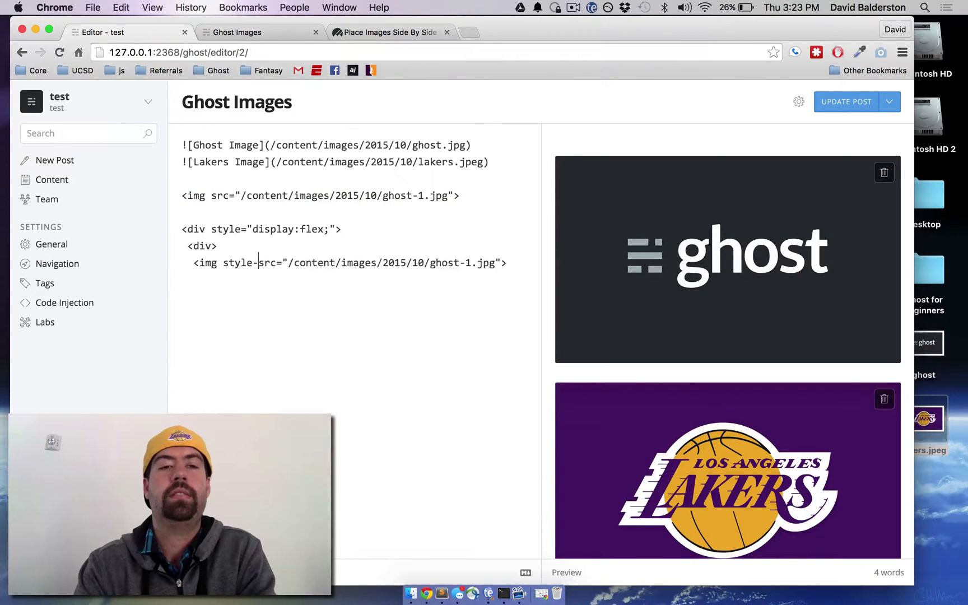
pyautogui.press('BackSpace')
pyautogui.write('="max-wi')
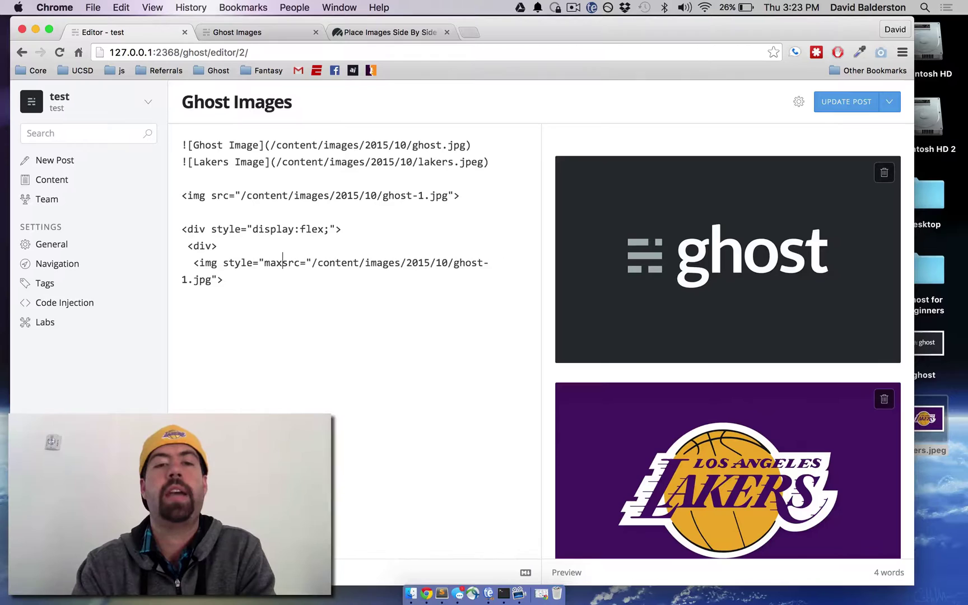
pyautogui.write('dth:100%"')
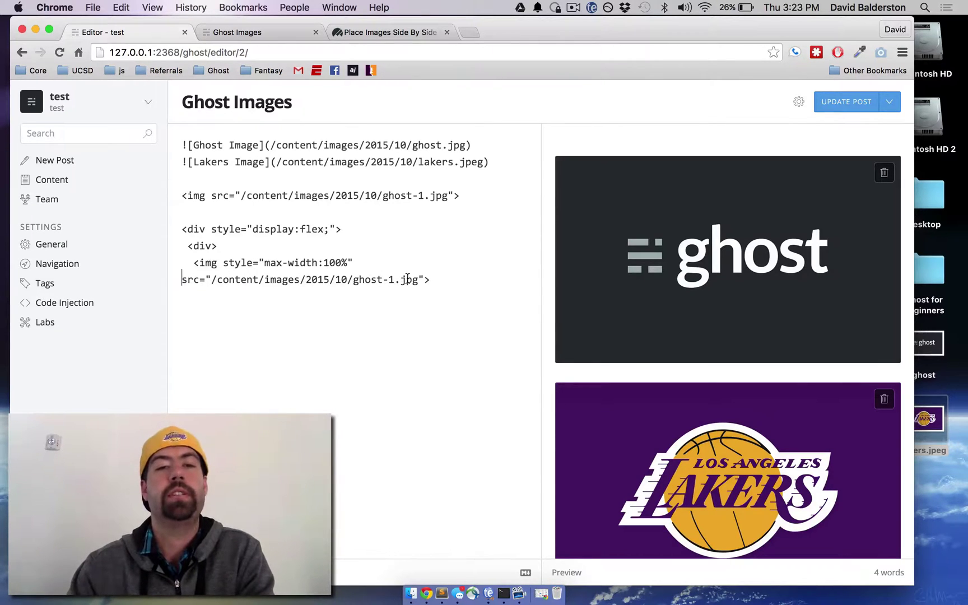
pyautogui.click(431, 279)
pyautogui.press('Return')
pyautogui.write('</div>')
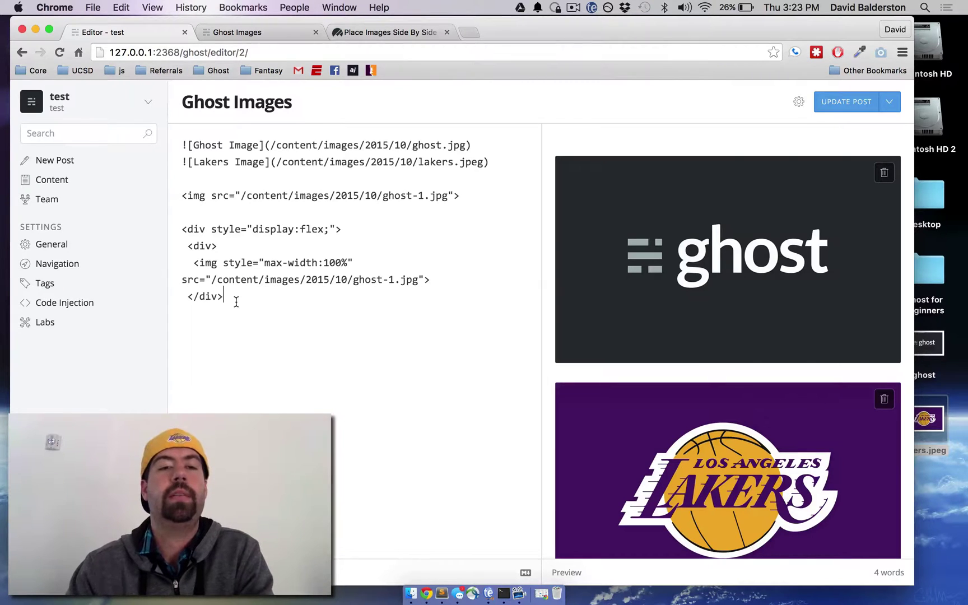
# Step: Duplicate the inner div block below itself
pyautogui.moveTo(227, 297); pyautogui.dragTo(189, 243)
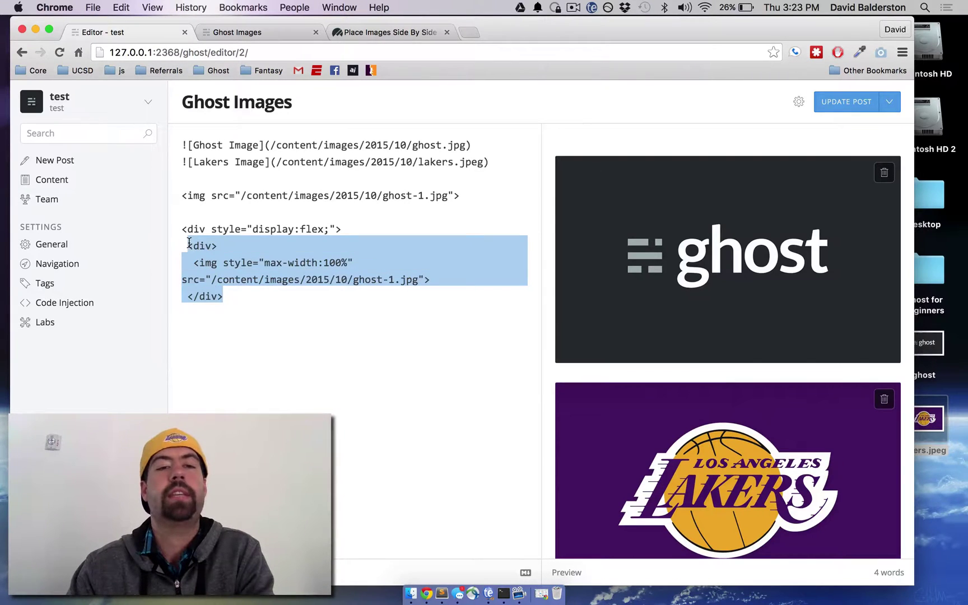
pyautogui.click(233, 296)
pyautogui.press('Return')
pyautogui.hotkey('ctrl', 'v')
# Step: Give both inner div tags style="flex:1;"
pyautogui.click(215, 246)
pyautogui.write('sty')
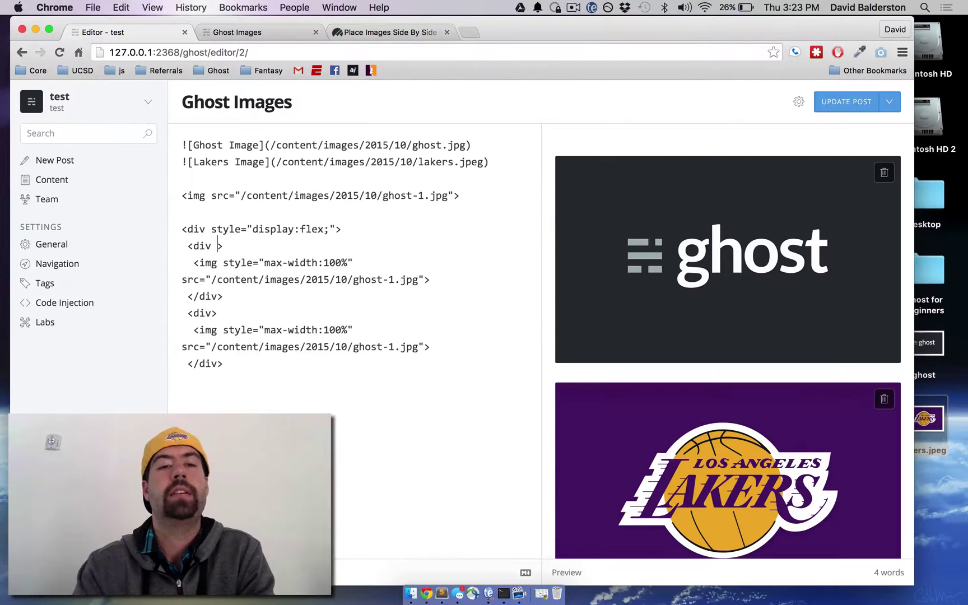
pyautogui.write('le=')
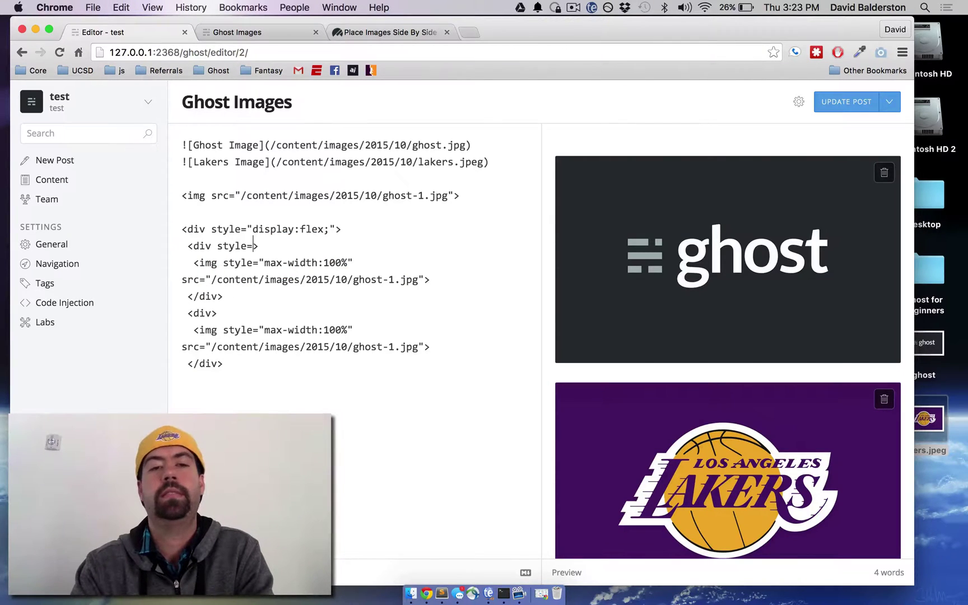
pyautogui.write('"flex')
pyautogui.press('BackSpace')
pyautogui.press('BackSpace')
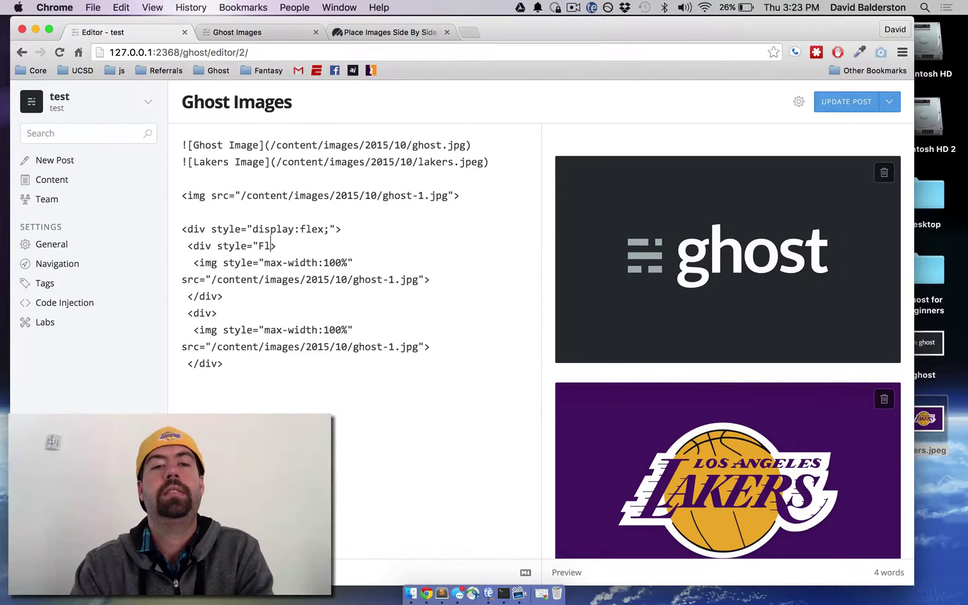
pyautogui.write('ex:1;')
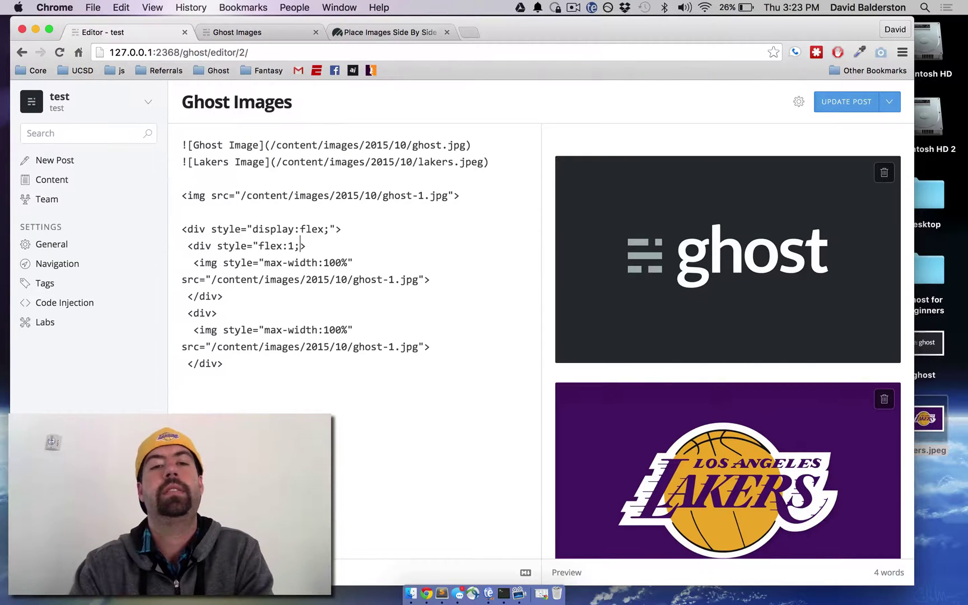
pyautogui.moveTo(218, 246); pyautogui.dragTo(298, 245)
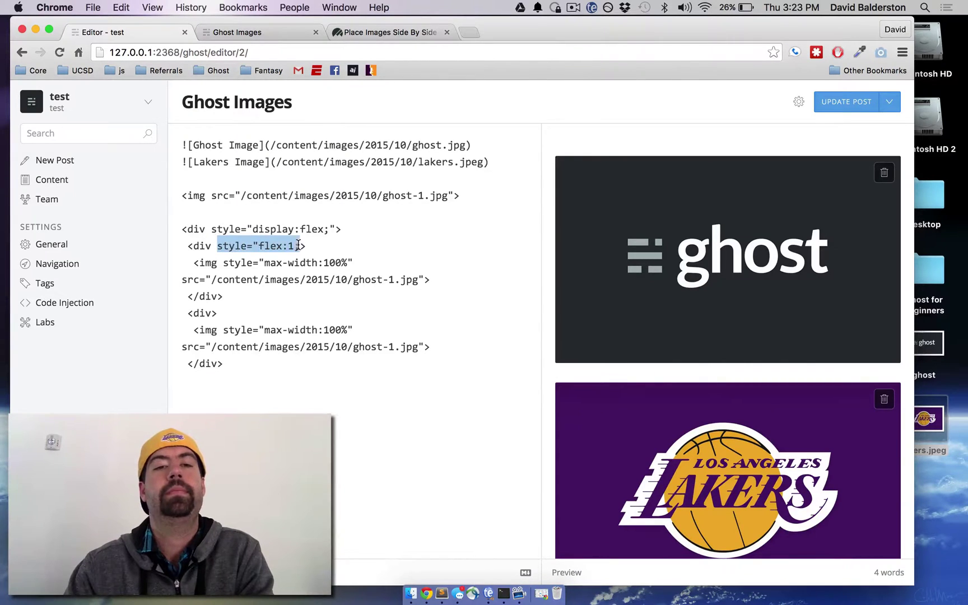
pyautogui.click(300, 246)
pyautogui.write('"')
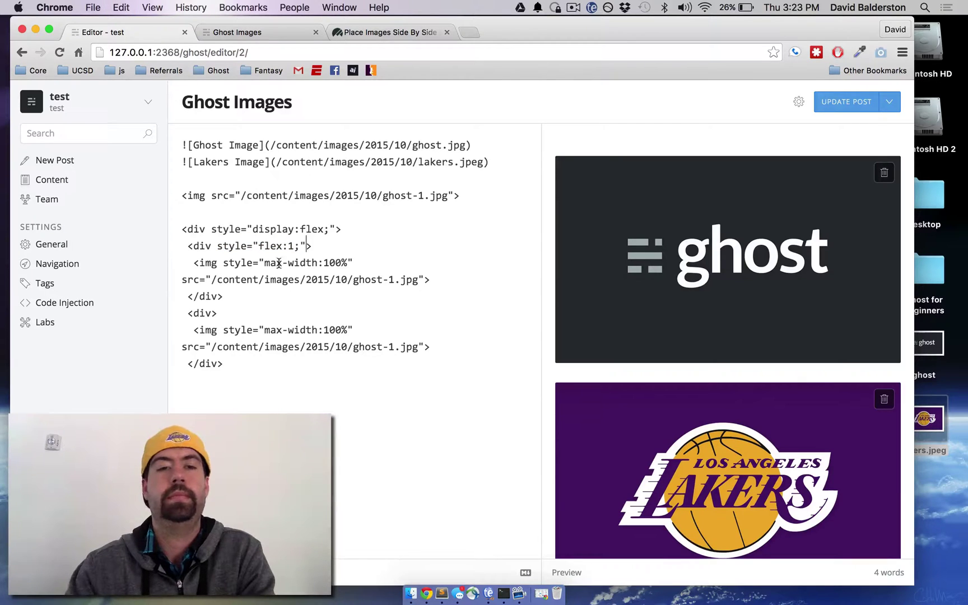
pyautogui.click(214, 313)
pyautogui.press('super+v')
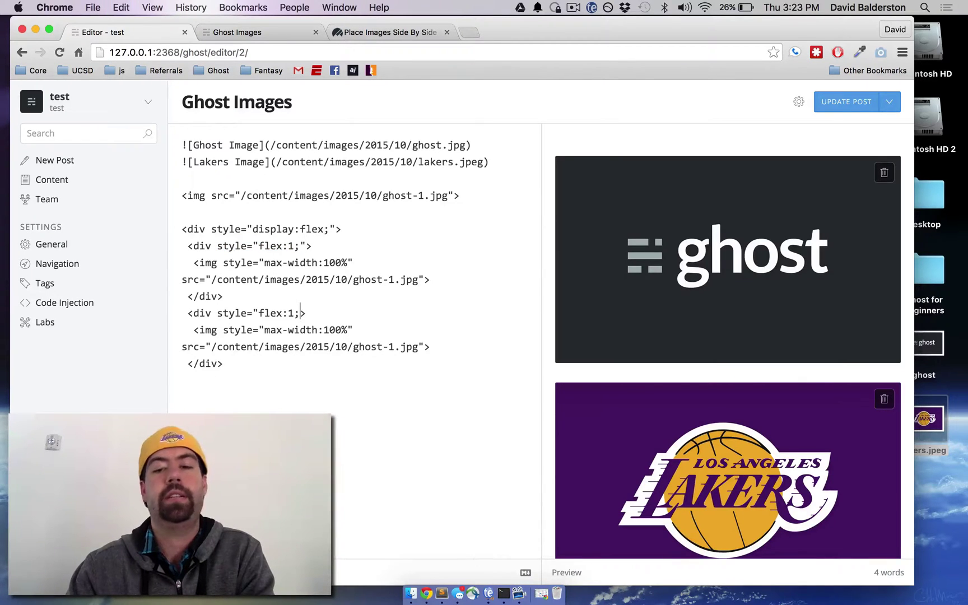
pyautogui.write('":')
pyautogui.press('BackSpace')
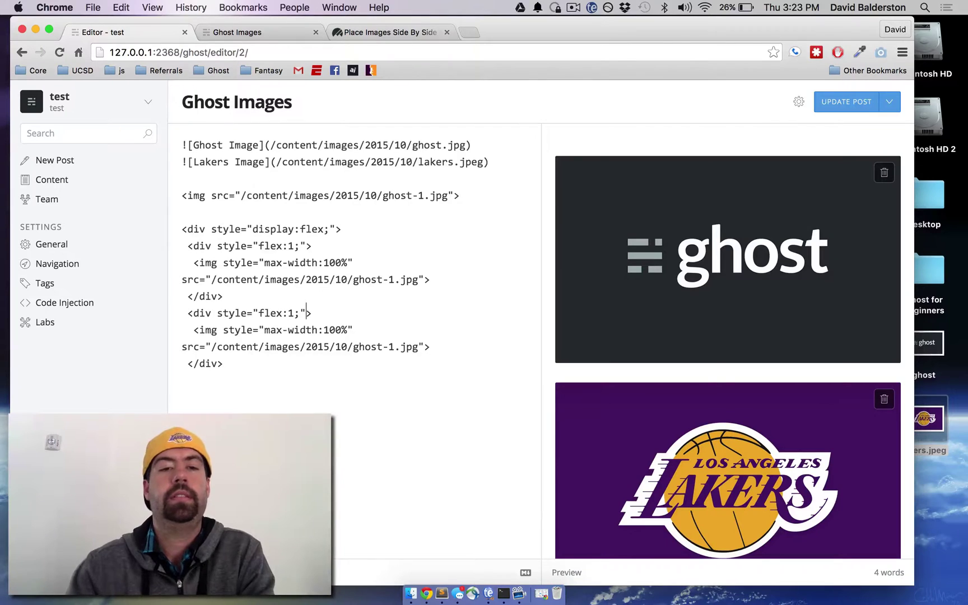
# Step: Swap the second image's path to lakers.jpeg and close the flex container with </div>
pyautogui.moveTo(483, 162); pyautogui.dragTo(277, 162)
pyautogui.press('super+c')
pyautogui.moveTo(420, 346); pyautogui.dragTo(212, 348)
pyautogui.press('super+v')
pyautogui.click(289, 365)
pyautogui.press('Return')
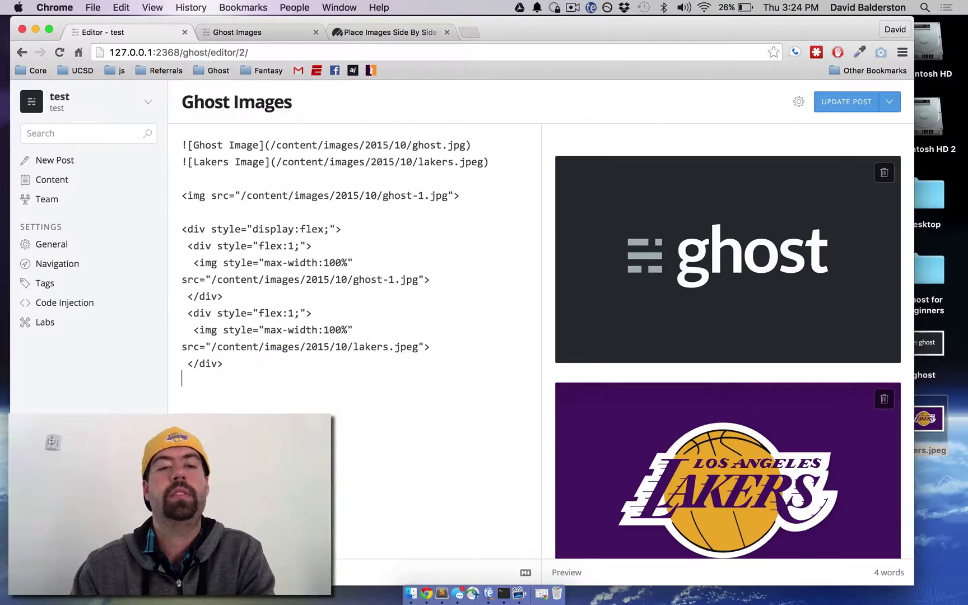
pyautogui.write('</div>')
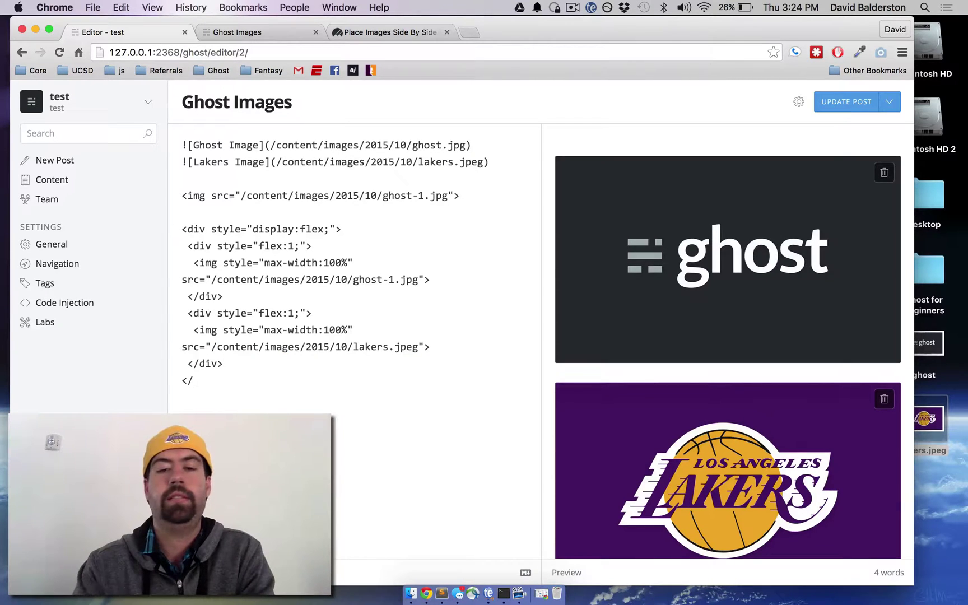
pyautogui.click(333, 291)
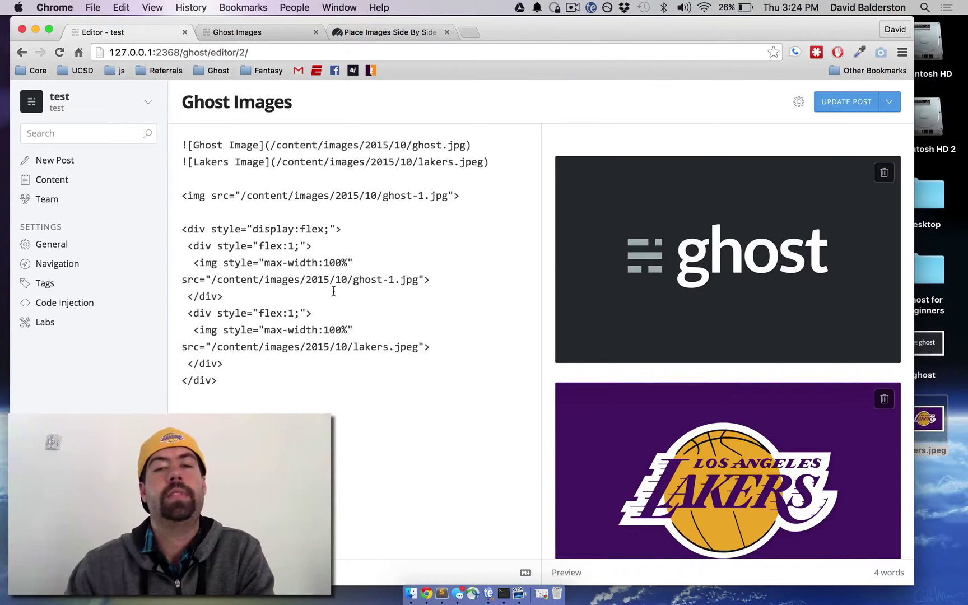
# Step: Save the post and reload the live Ghost Images page to see both logos side by side
pyautogui.scroll(-8, 672, 291)
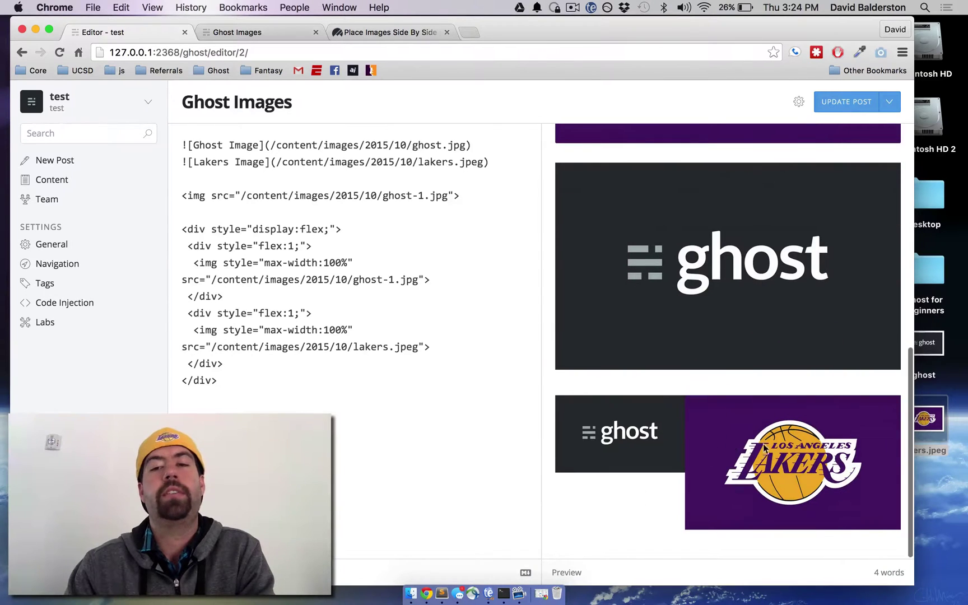
pyautogui.press('super+s')
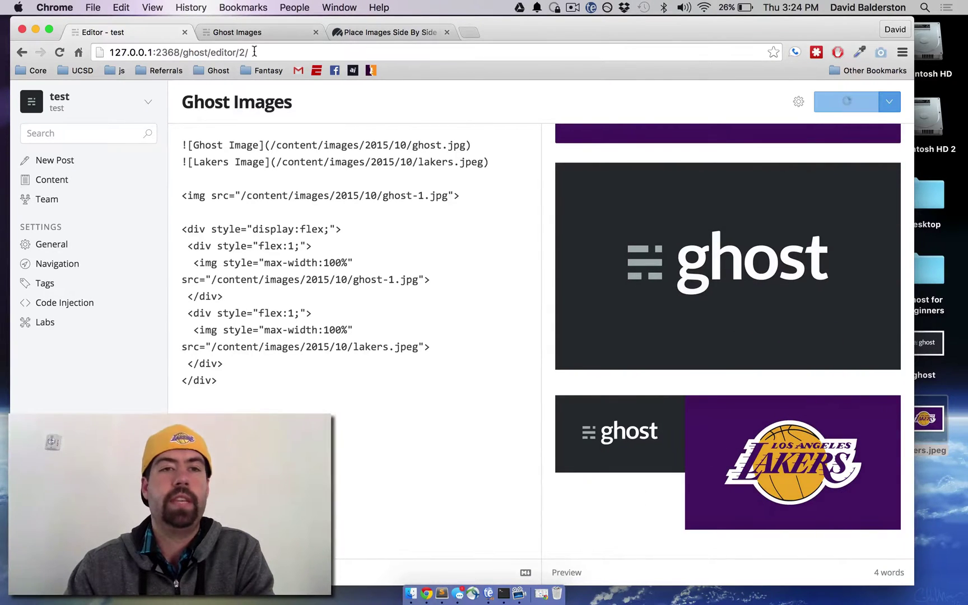
pyautogui.click(250, 32)
pyautogui.press('super+r')
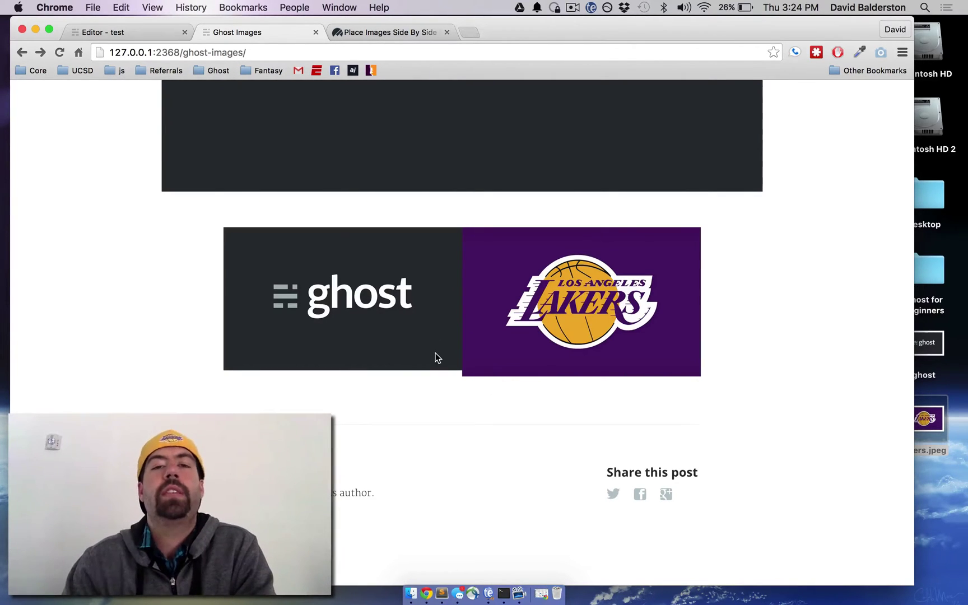
# Step: Back in the post editor, type a blank ![]() image on the third line below the Lakers image path
pyautogui.click(137, 31)
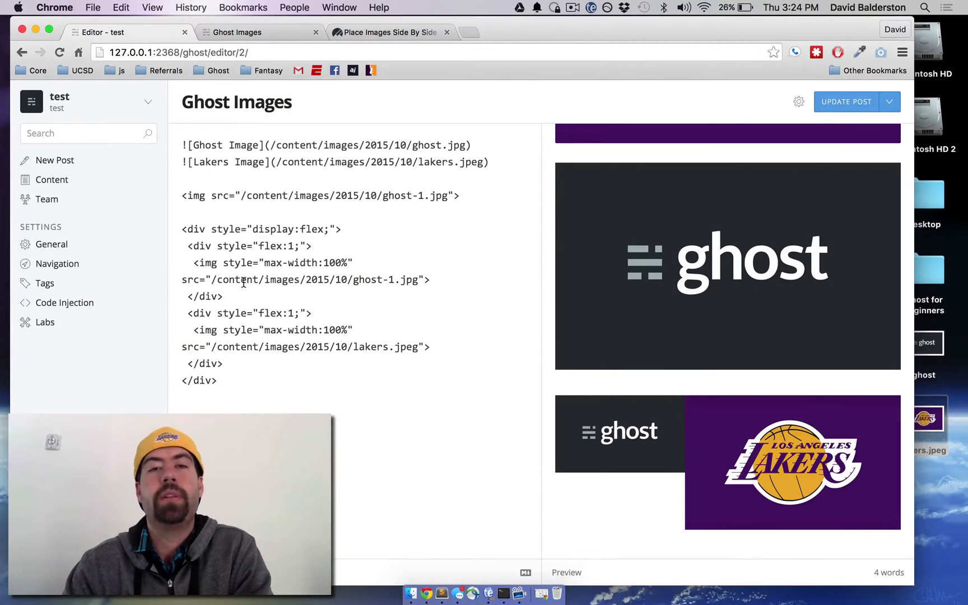
pyautogui.moveTo(211, 347); pyautogui.dragTo(416, 351)
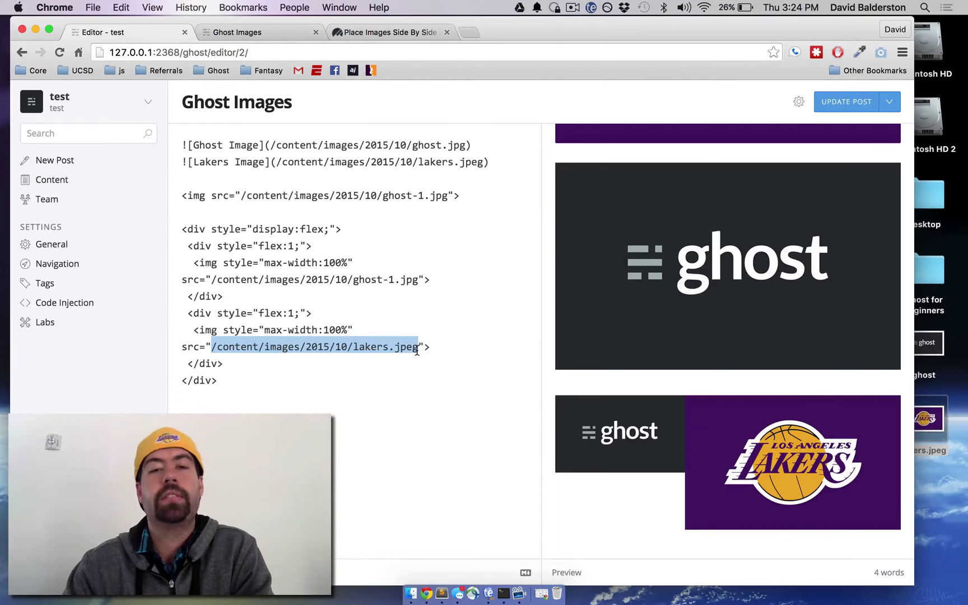
pyautogui.click(337, 179)
pyautogui.write('![')
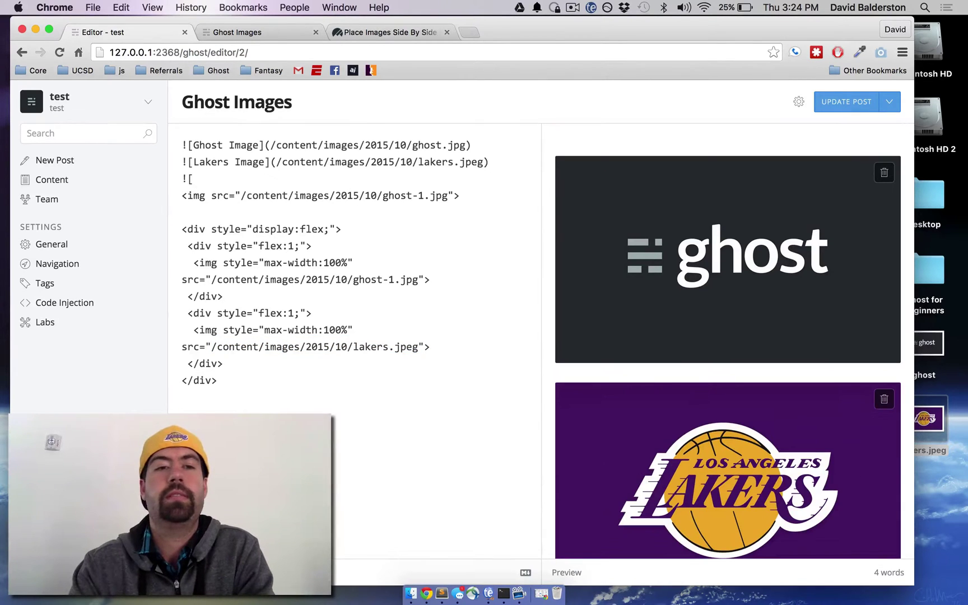
pyautogui.write(']()')
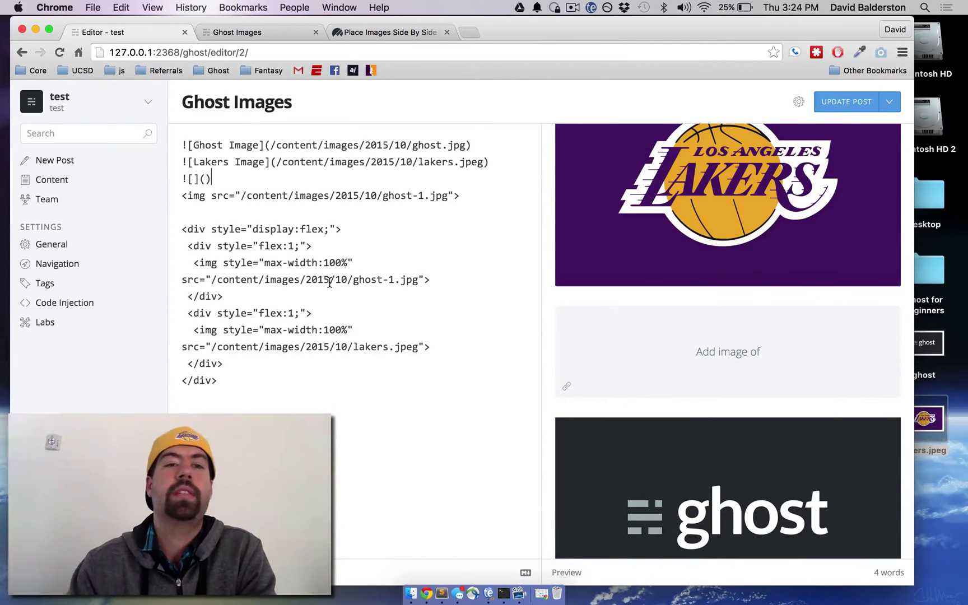
pyautogui.click(439, 203)
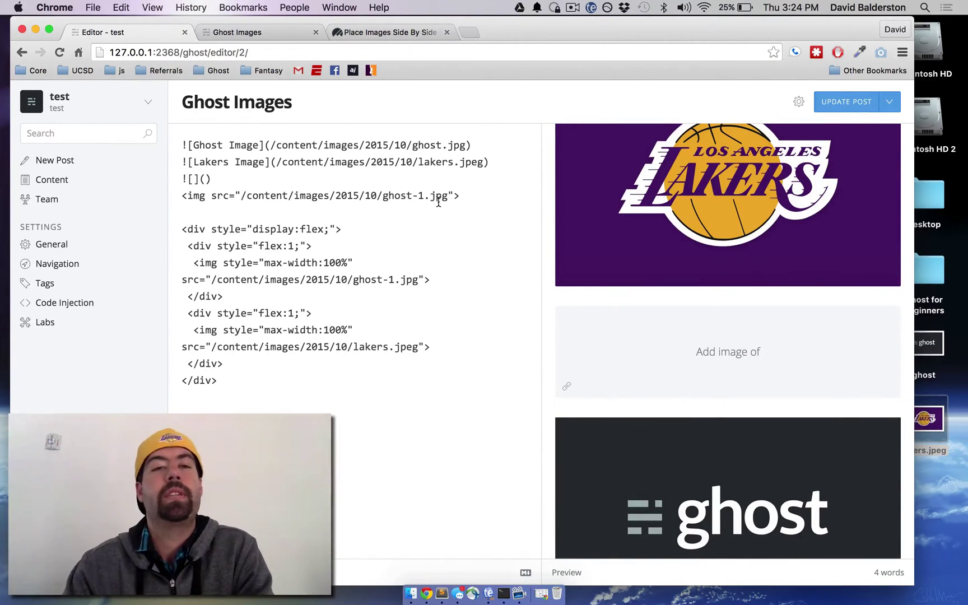